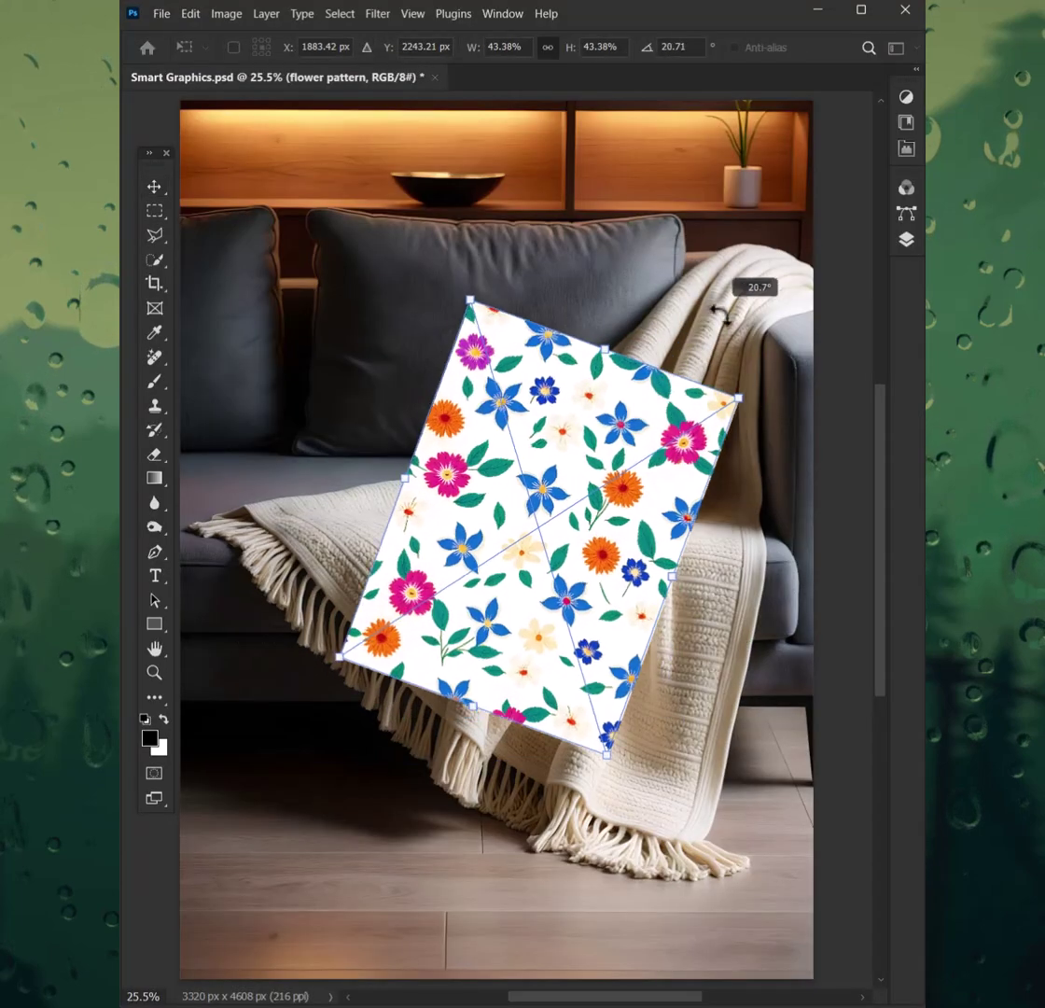
# - Rotate the flower pattern about 44° and enlarge it diagonally across the blanket
pyautogui.moveTo(672, 280); pyautogui.dragTo(683, 403)
pyautogui.moveTo(777, 492); pyautogui.dragTo(855, 452)
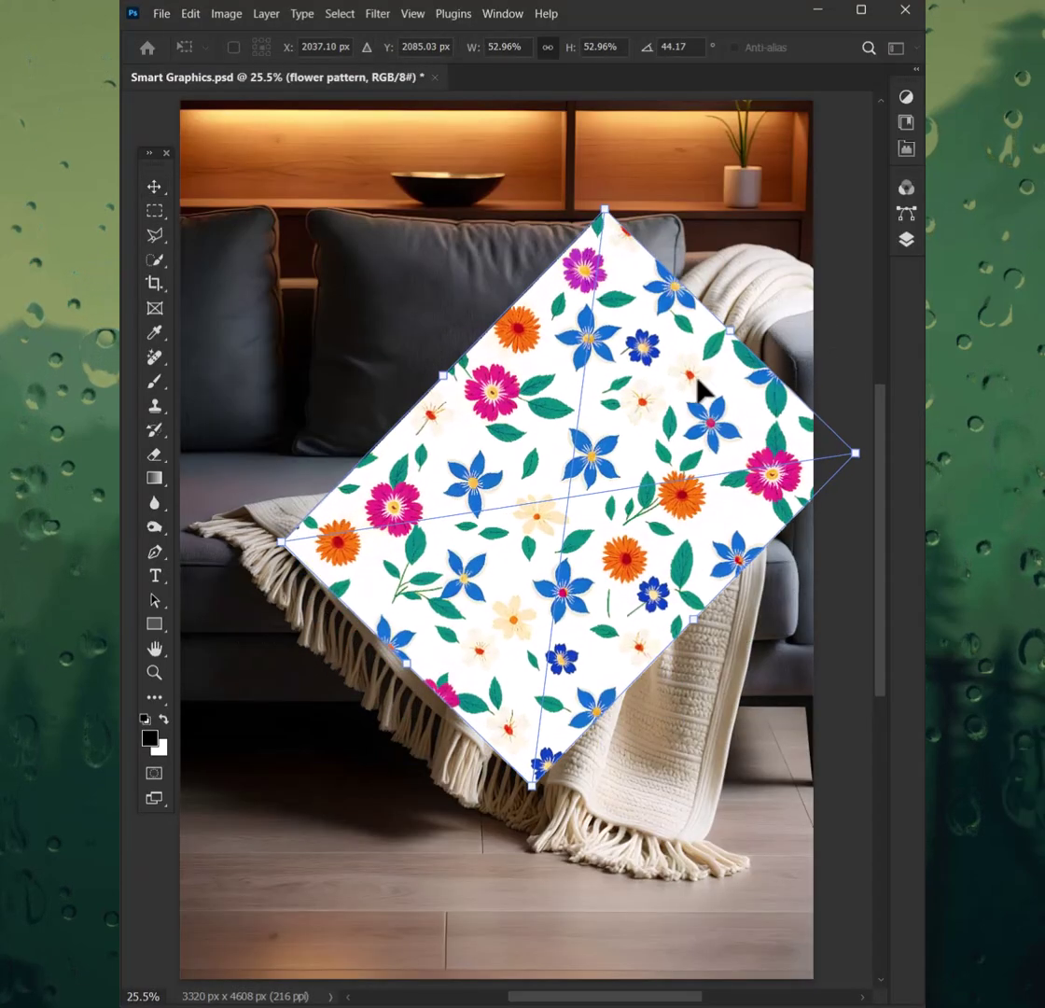
pyautogui.press('Return')
# - Change the flower pattern layer's blend mode so only the sofa photo shows
pyautogui.click(906, 240)
pyautogui.click(723, 239)
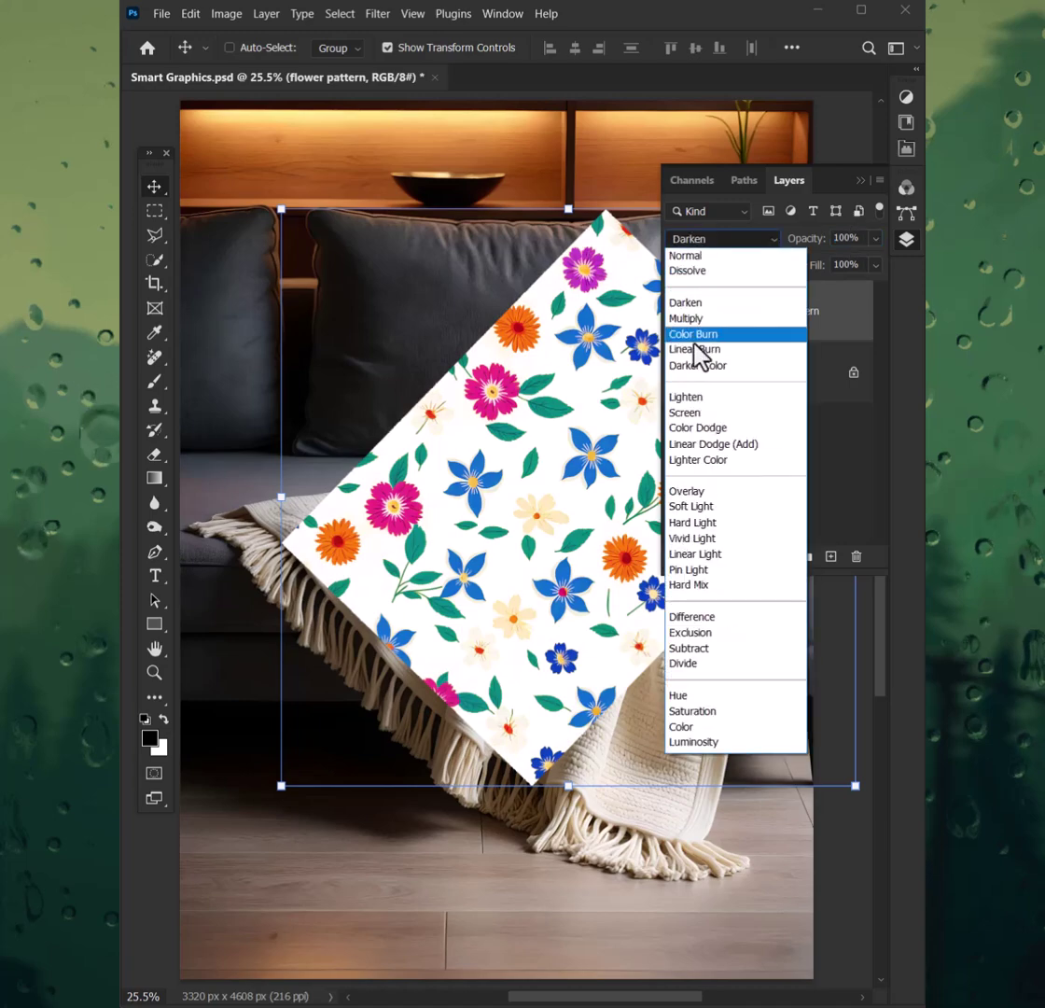
pyautogui.click(695, 648)
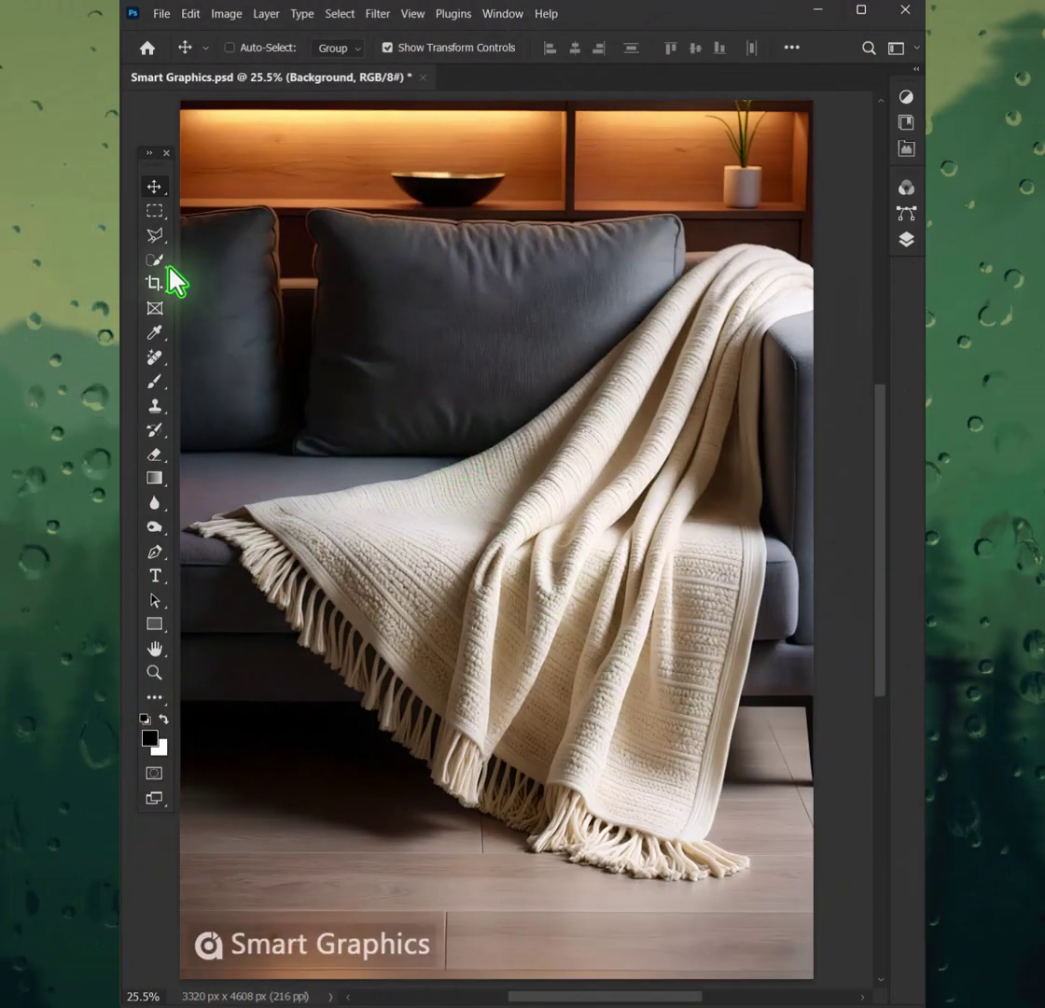
# - Select the blanket with Quick Selection, copy it to Layer 1, and convert Layer 1 to a smart object
pyautogui.click(155, 259)
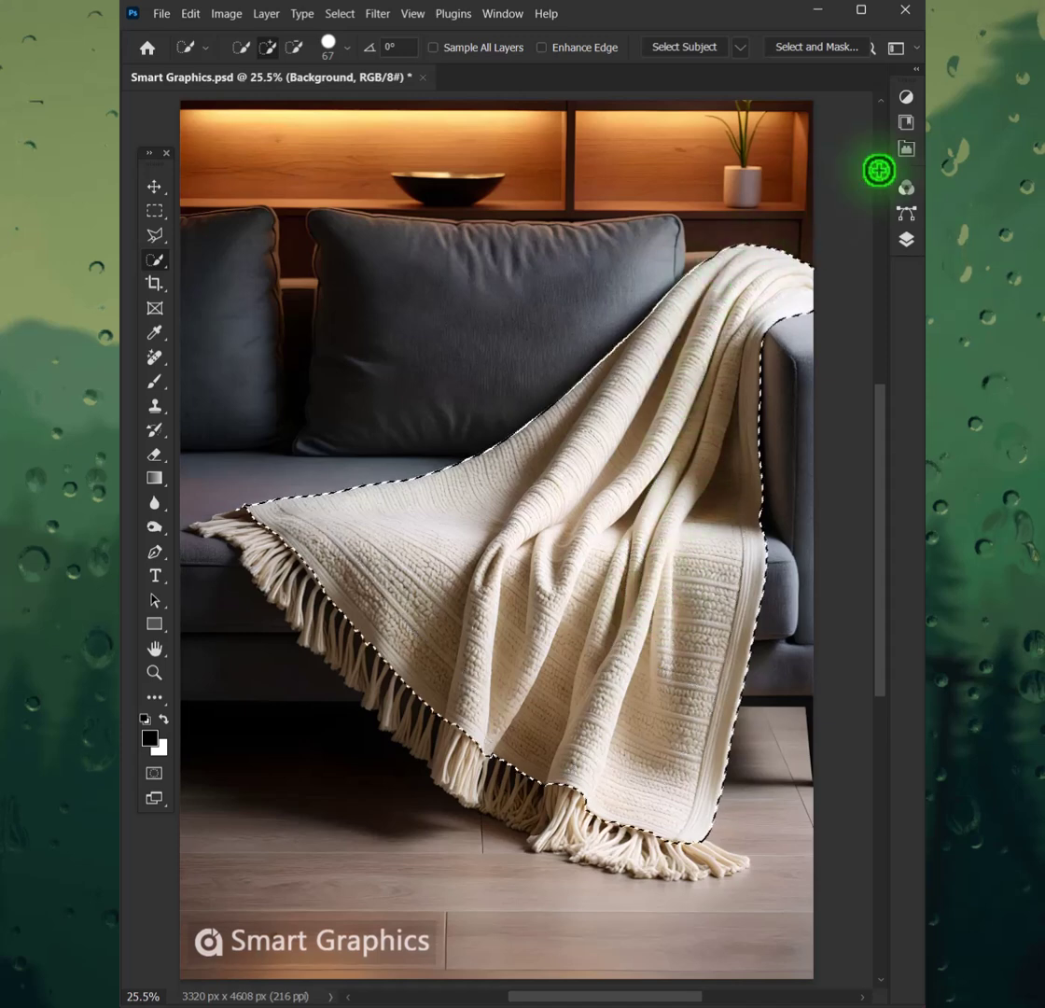
pyautogui.click(906, 240)
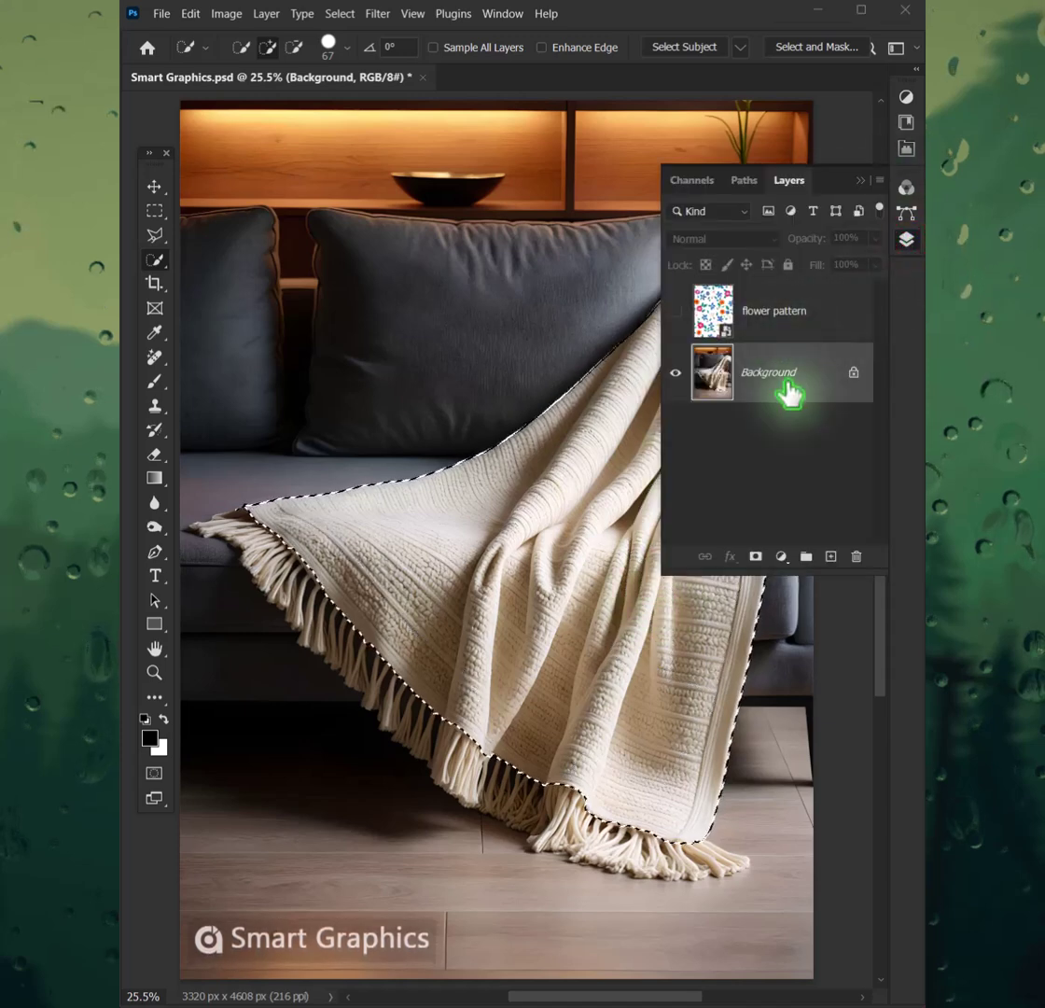
pyautogui.hotkey('ctrl', 'j')
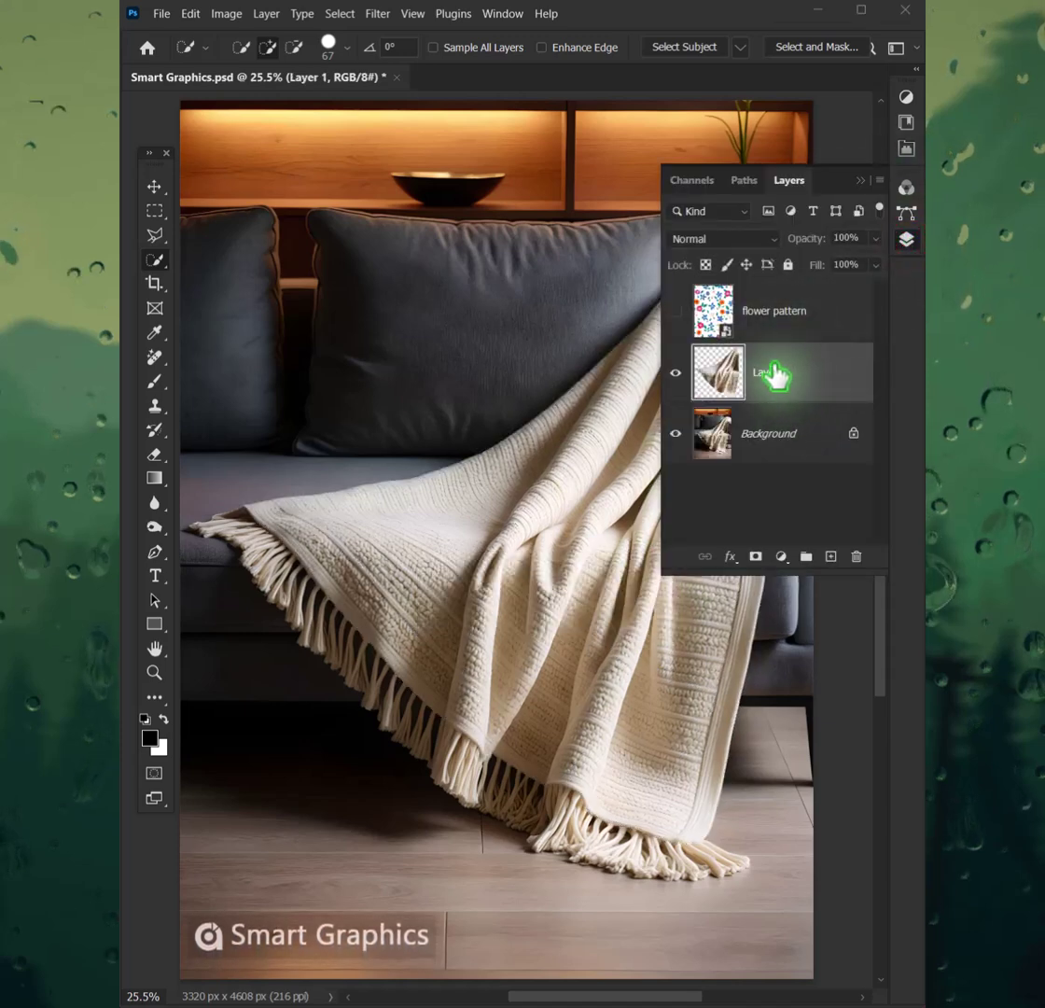
pyautogui.rightClick(766, 366)
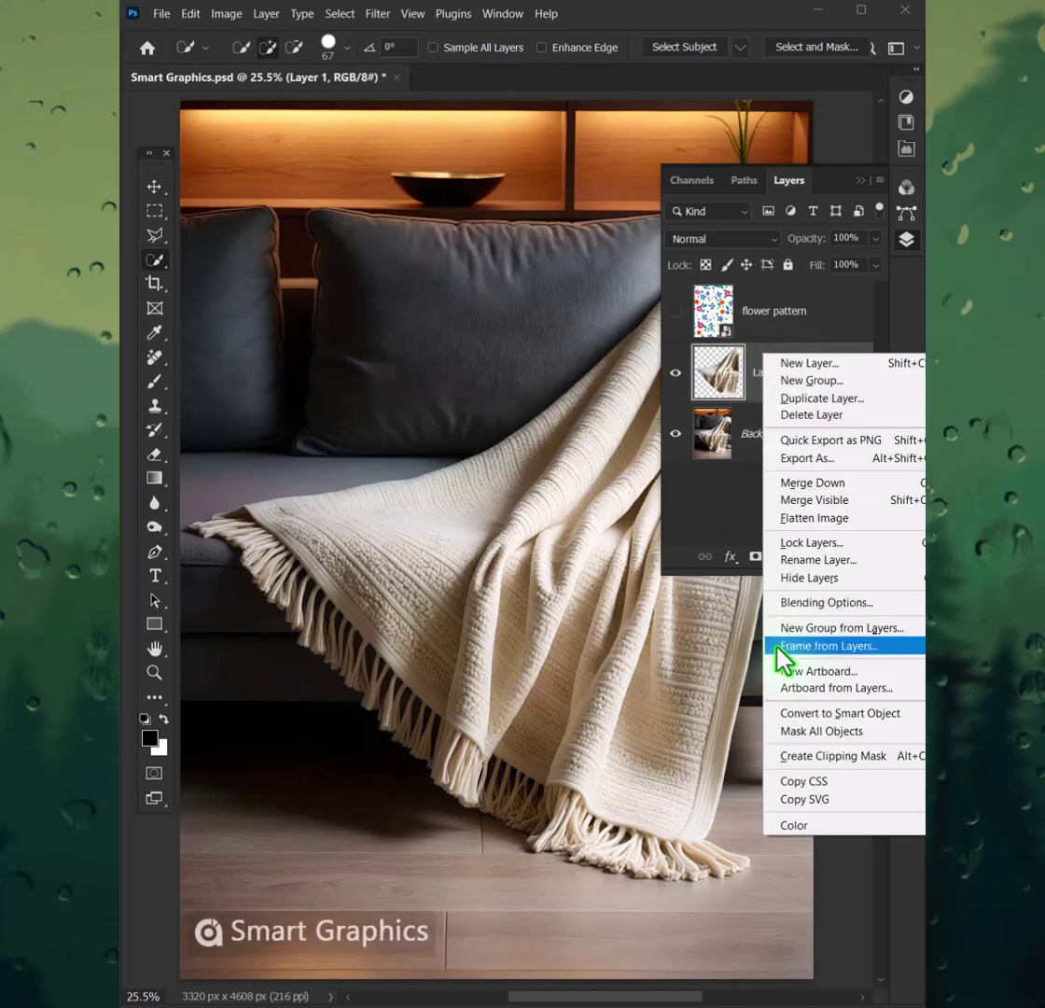
pyautogui.click(814, 717)
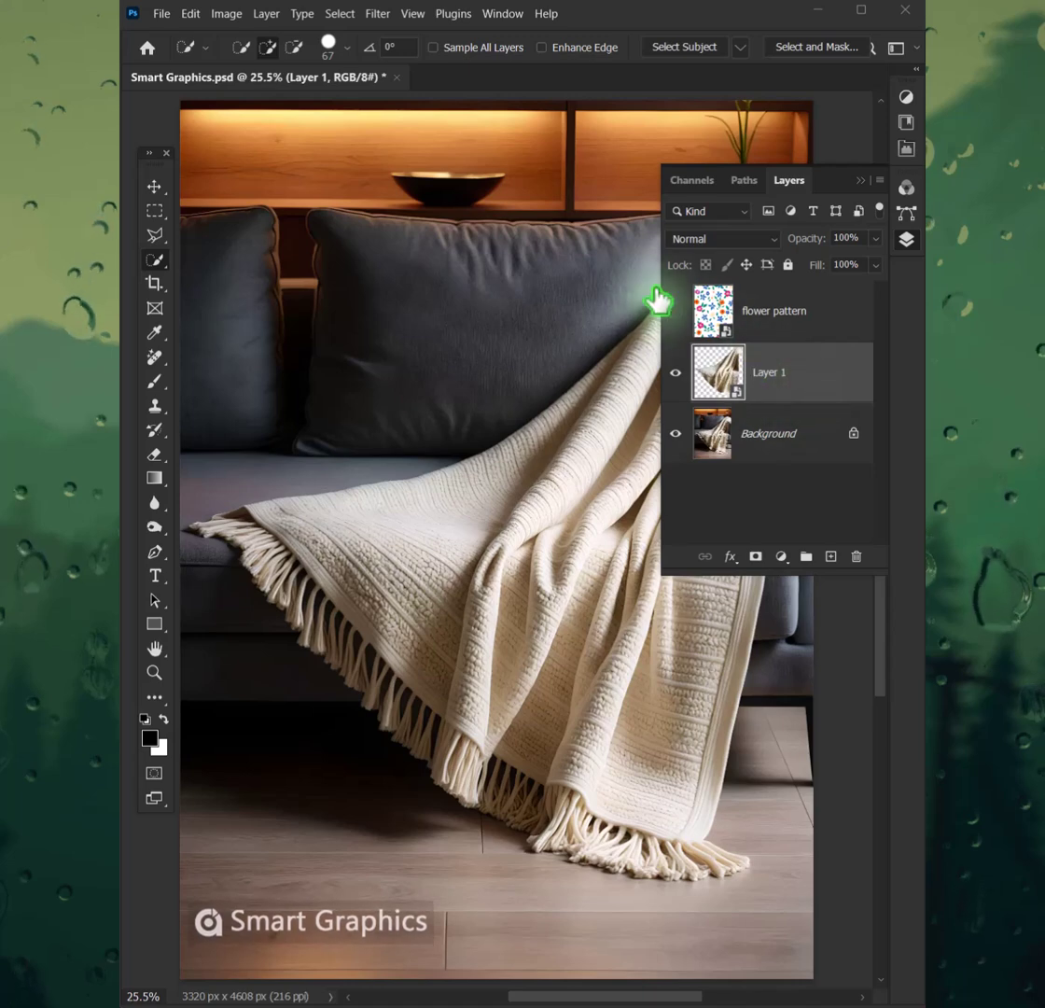
# - Apply a Gaussian Blur with a 4.7-pixel radius to Layer 1
pyautogui.click(377, 13)
pyautogui.moveTo(388, 214)
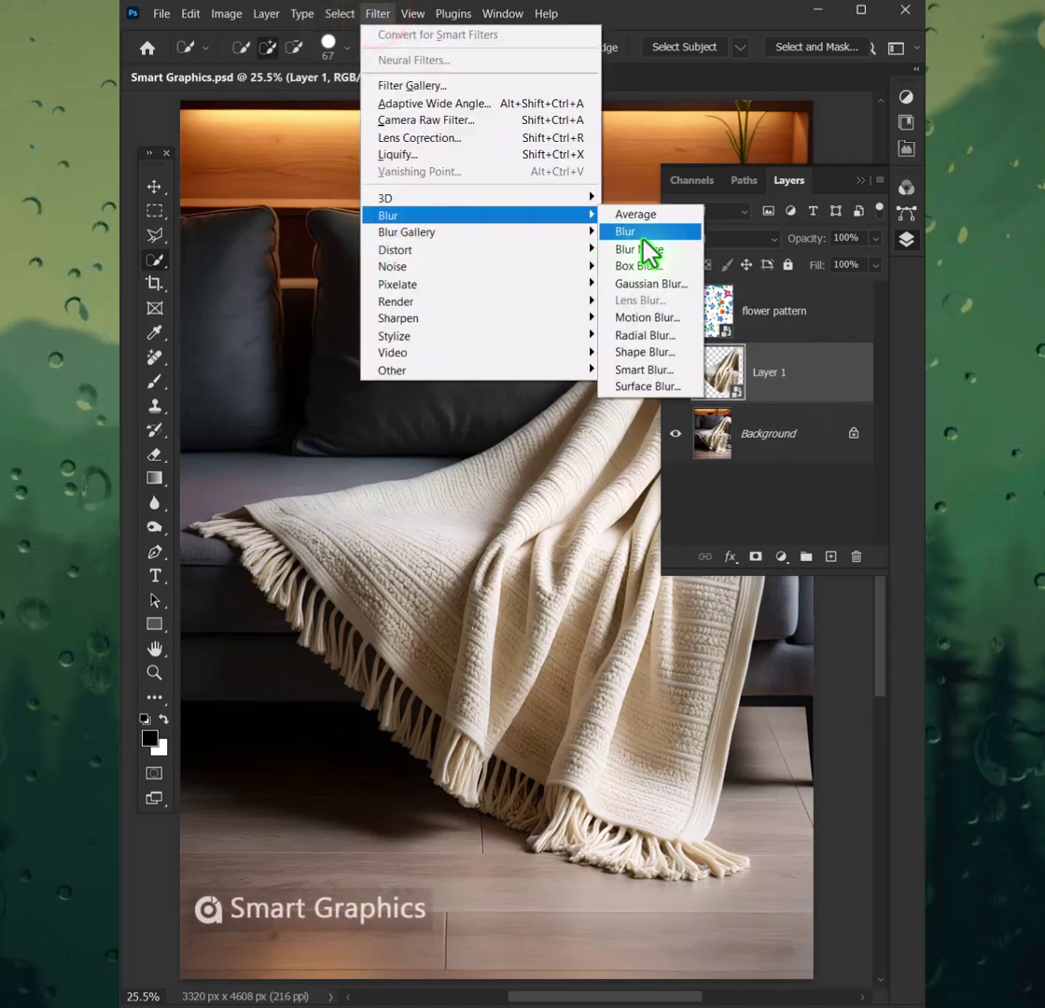
pyautogui.click(650, 284)
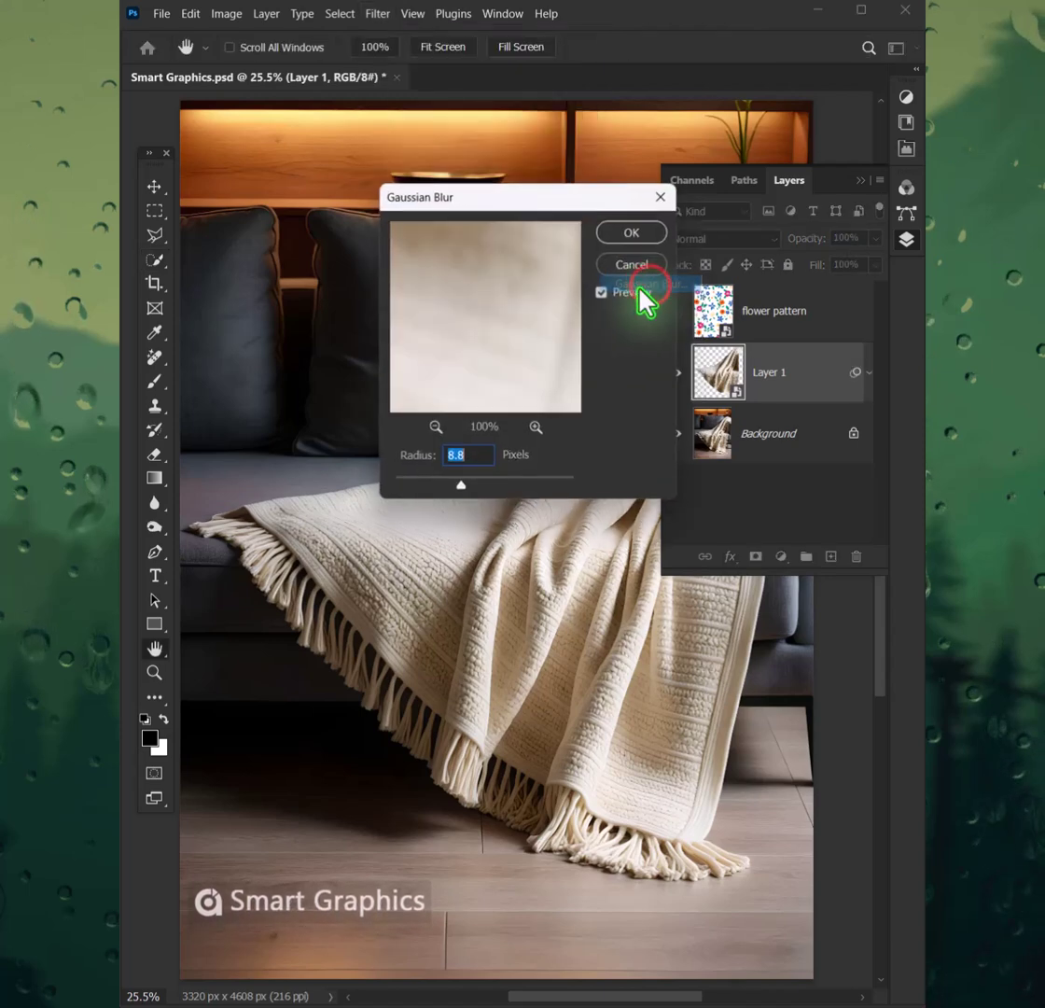
pyautogui.moveTo(461, 487); pyautogui.dragTo(440, 487)
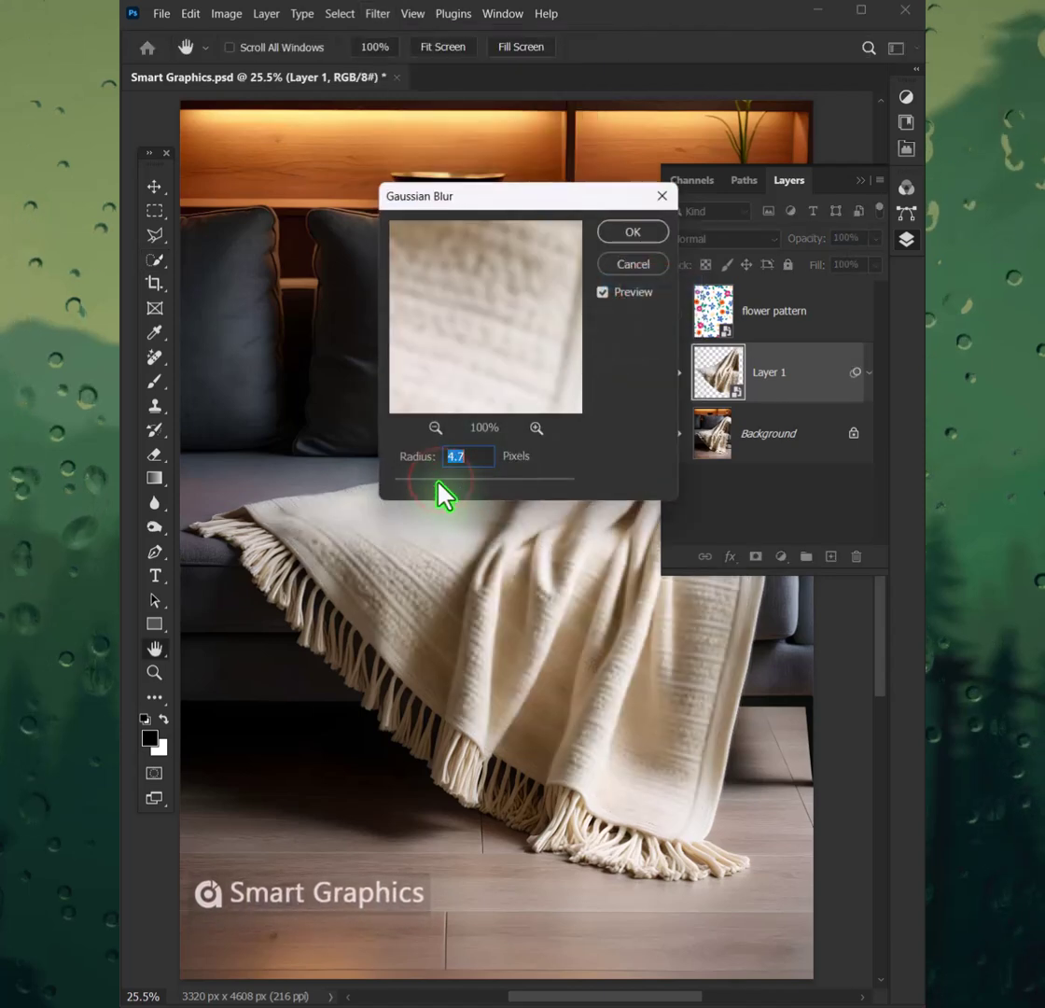
pyautogui.click(633, 233)
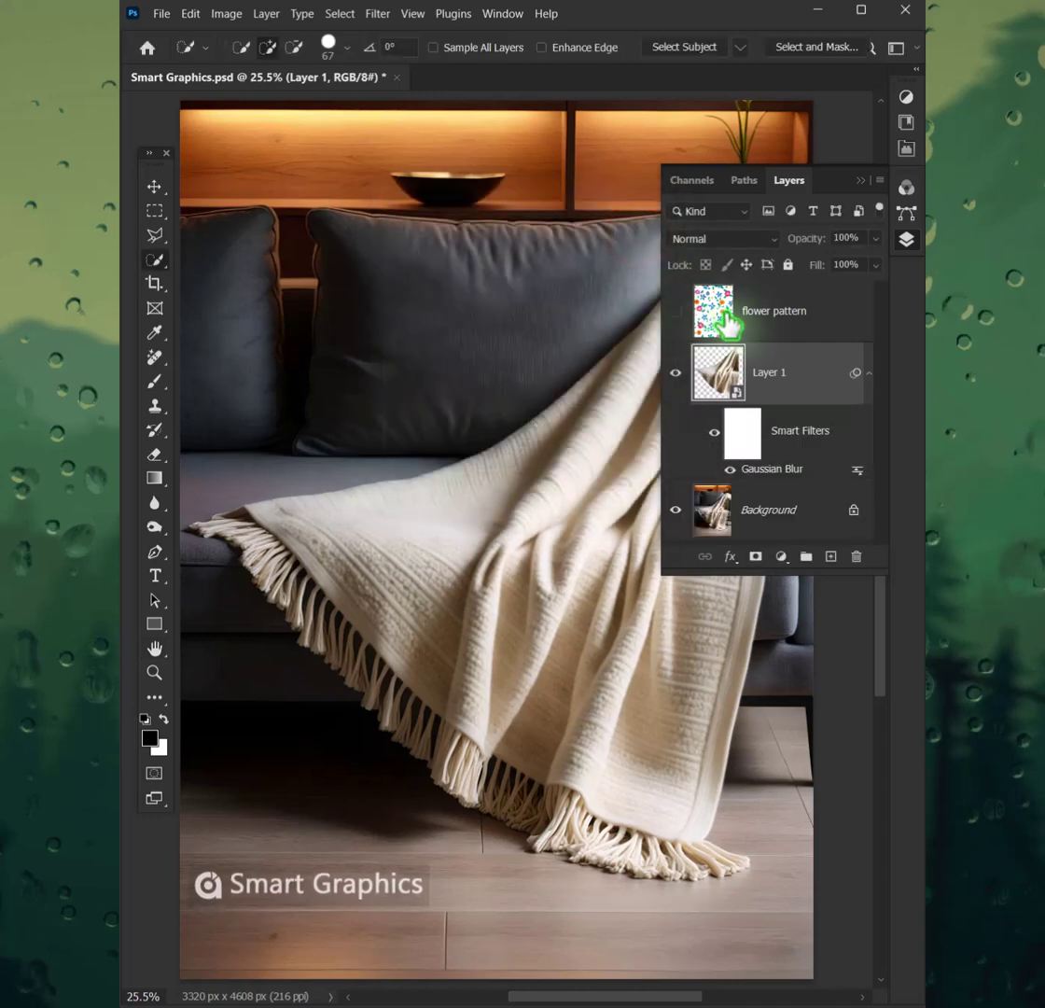
# - Save the document as 1.psd
pyautogui.click(162, 14)
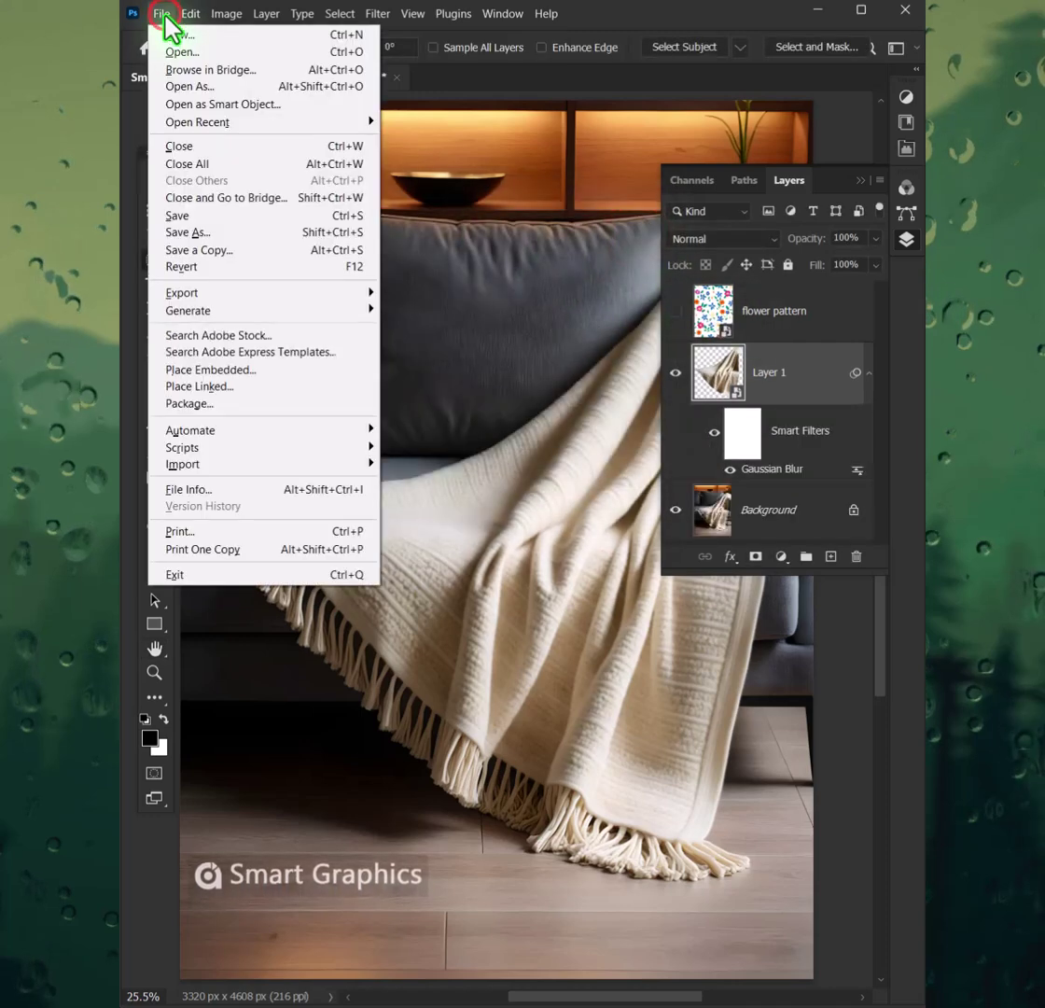
pyautogui.click(187, 232)
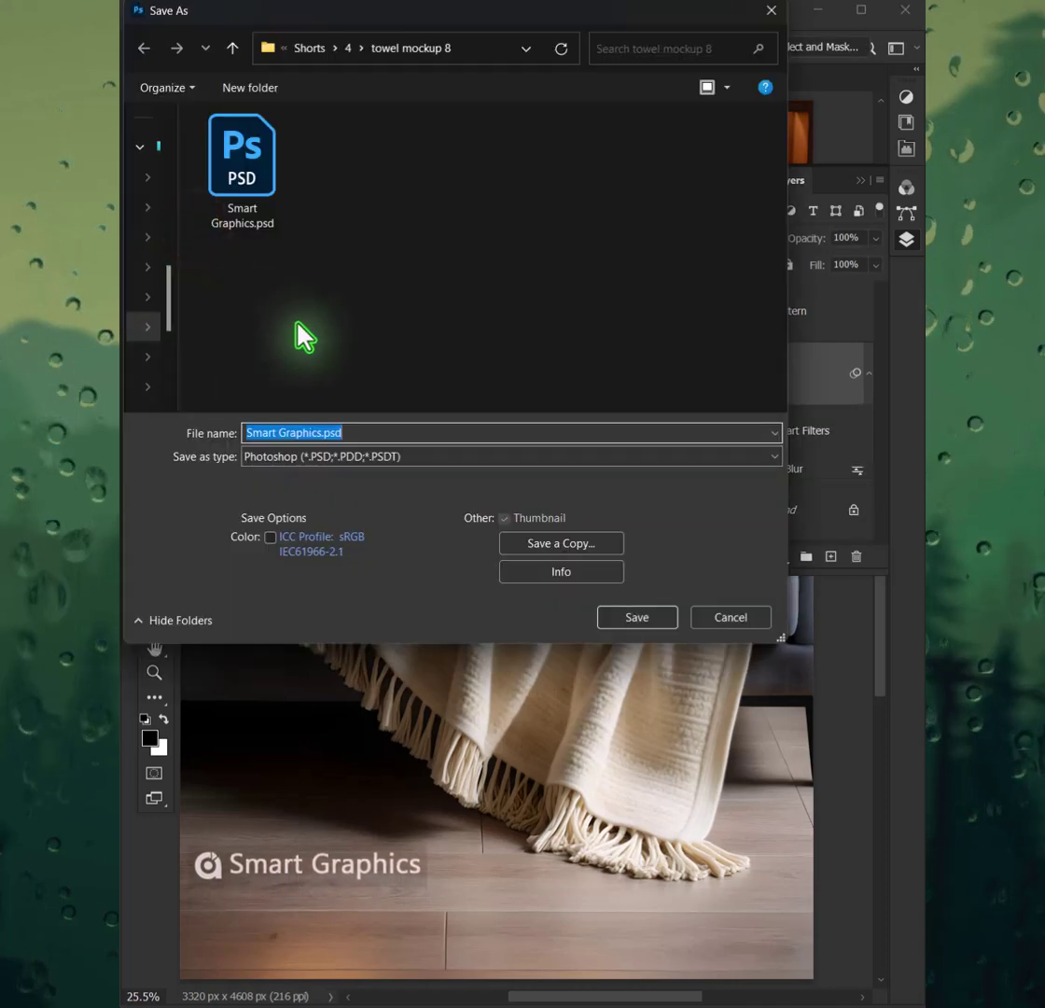
pyautogui.click(349, 432)
pyautogui.write('1')
pyautogui.click(631, 619)
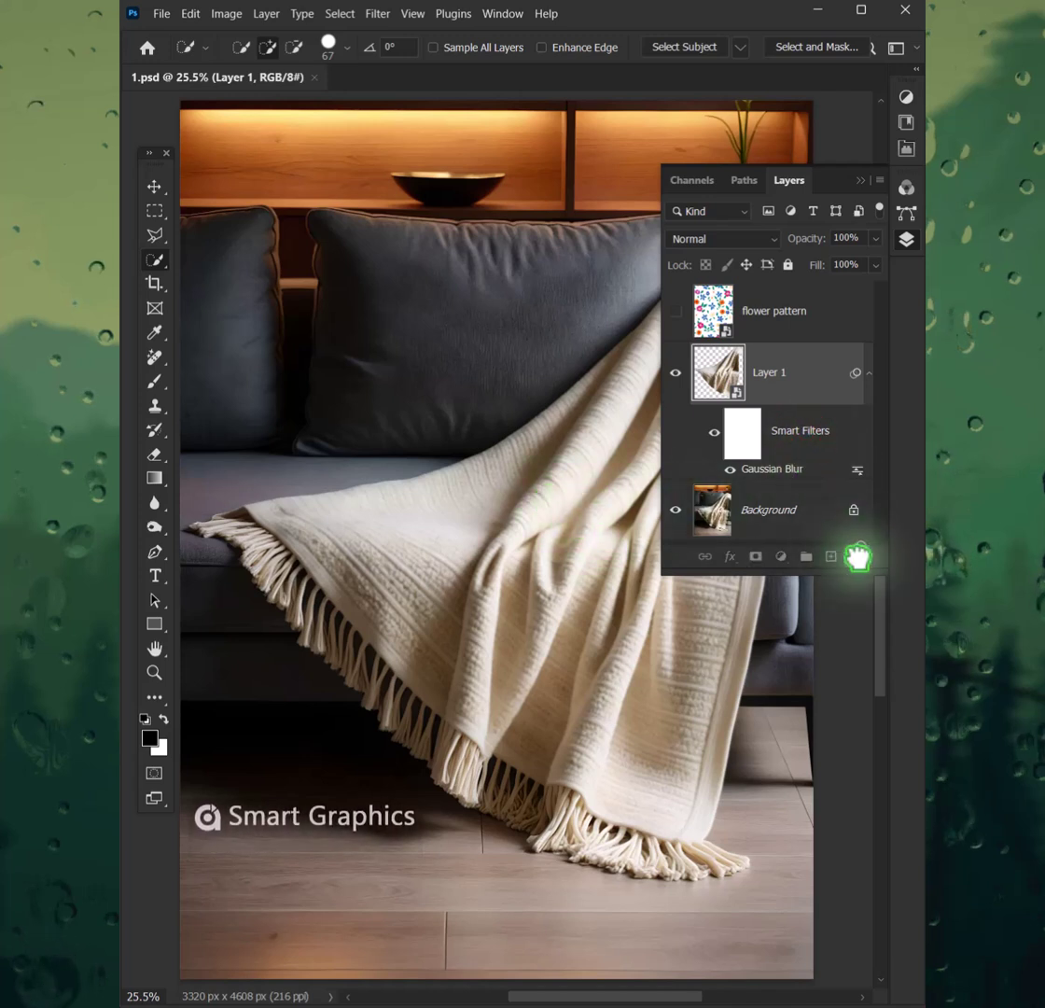
# - Make the flower pattern layer visible and select it
pyautogui.moveTo(857, 557); pyautogui.dragTo(856, 557)
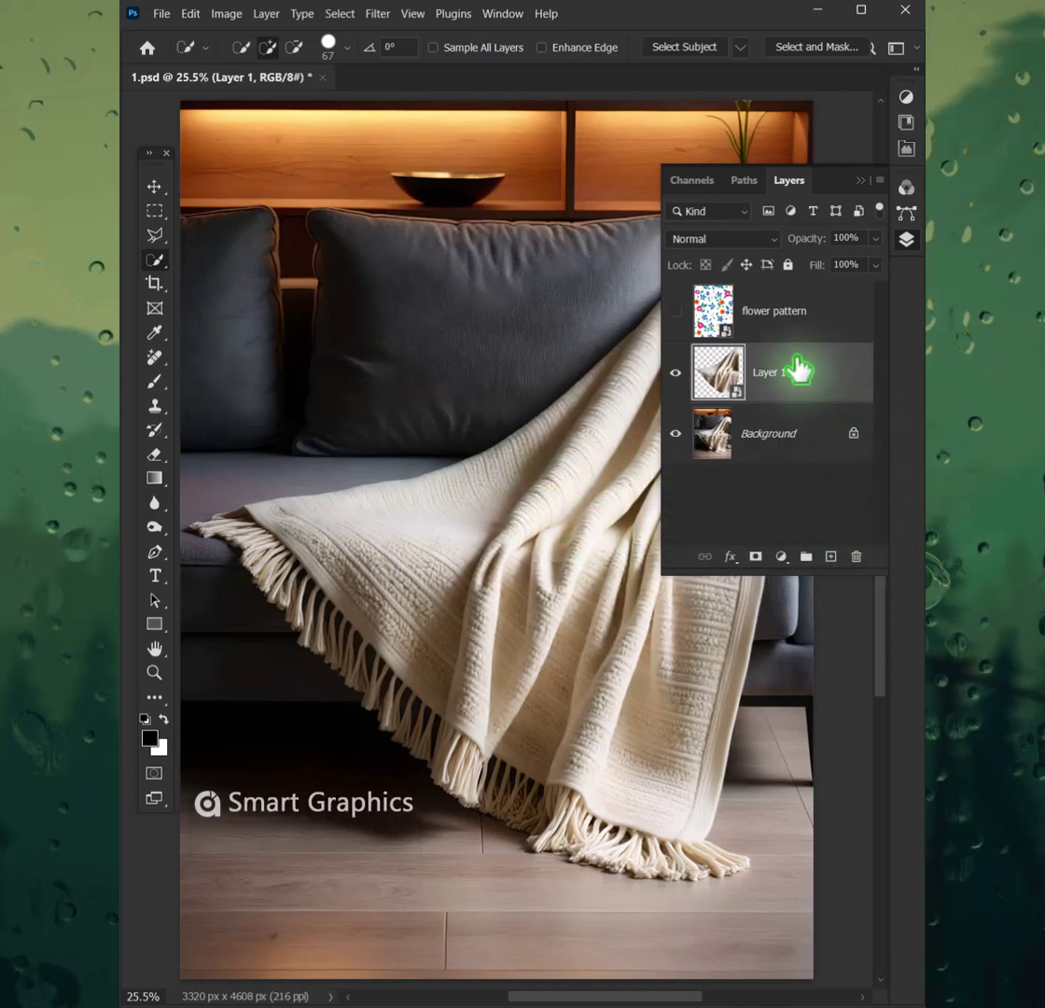
pyautogui.click(675, 311)
pyautogui.click(786, 322)
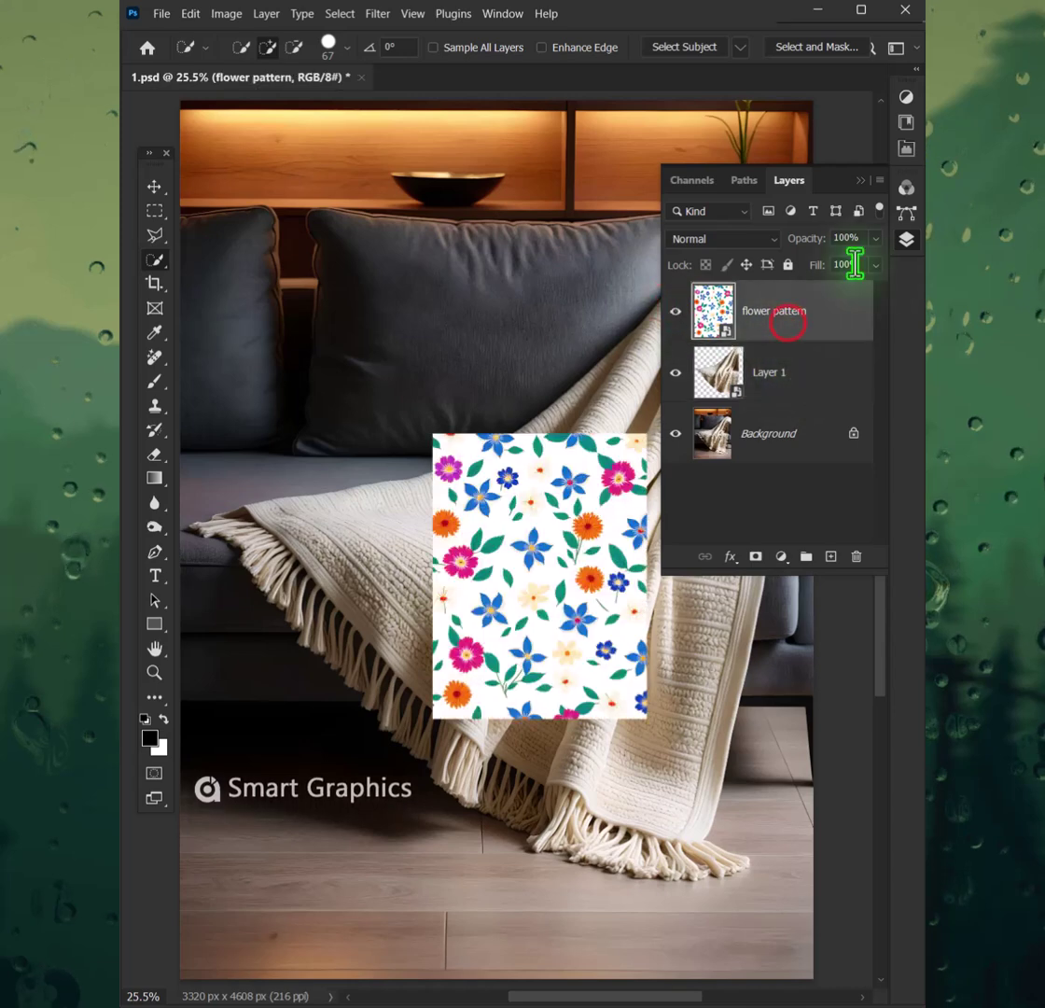
pyautogui.click(907, 241)
# - Rotate and enlarge the pattern over the blanket, then clip it to the blanket layer
pyautogui.hotkey('ctrl', 't')
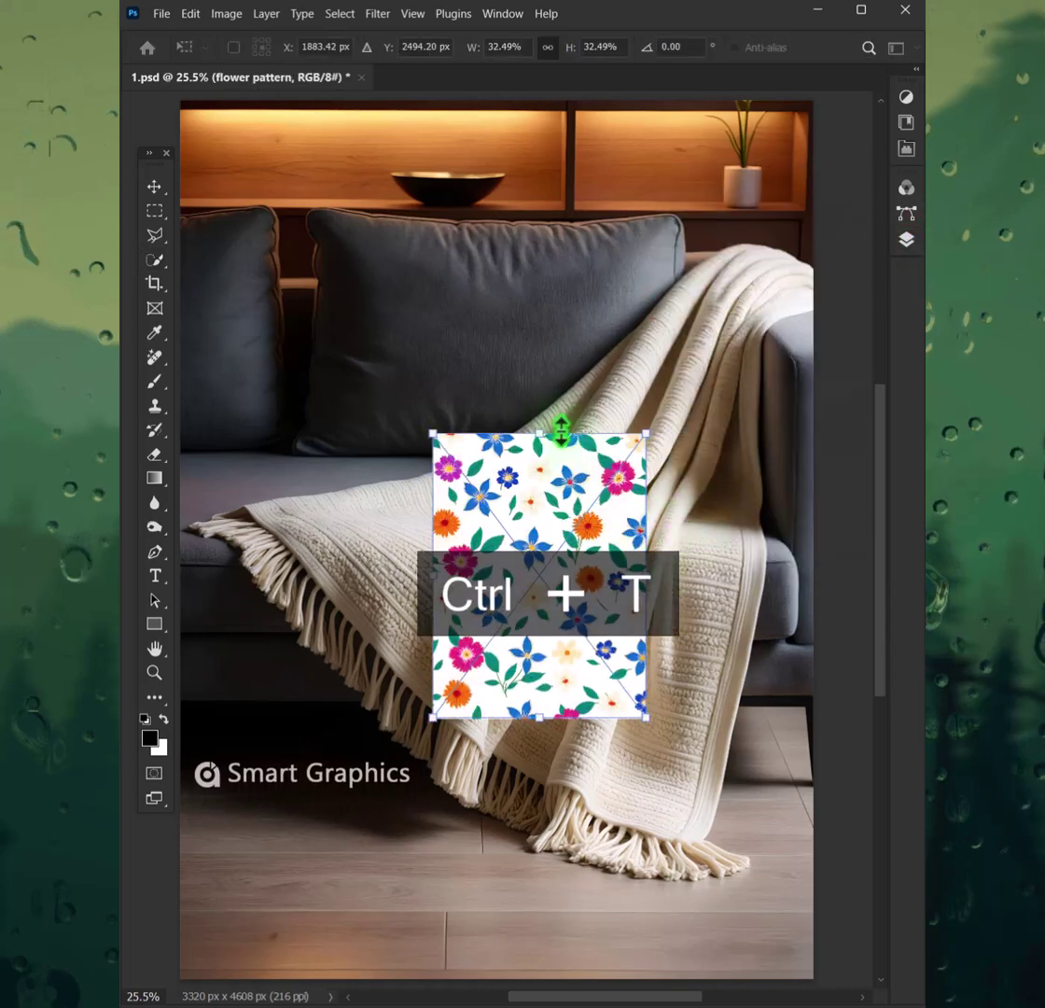
pyautogui.moveTo(548, 418)
pyautogui.mouseDown()
pyautogui.moveTo(763, 367)
pyautogui.moveTo(782, 274)
pyautogui.mouseUp()
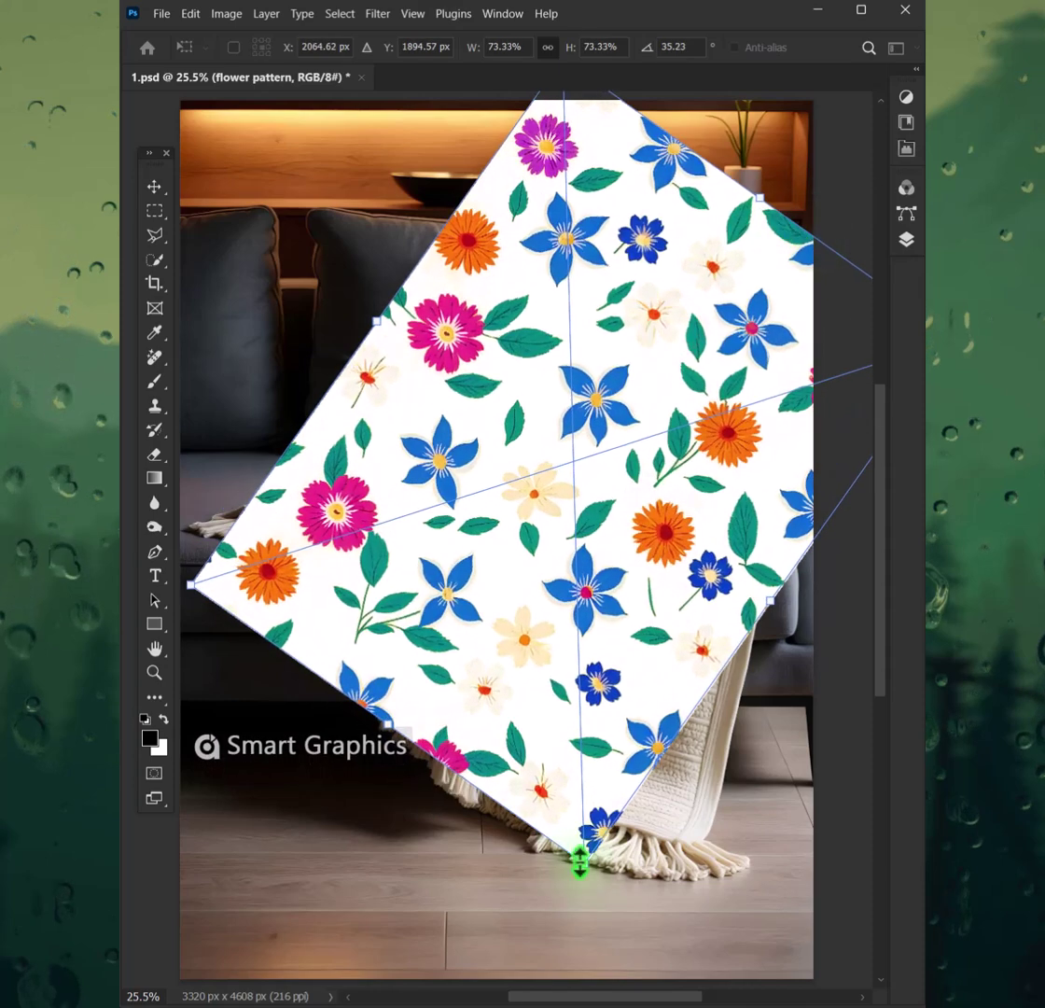
pyautogui.moveTo(578, 863); pyautogui.dragTo(616, 943)
pyautogui.moveTo(196, 579); pyautogui.dragTo(241, 627)
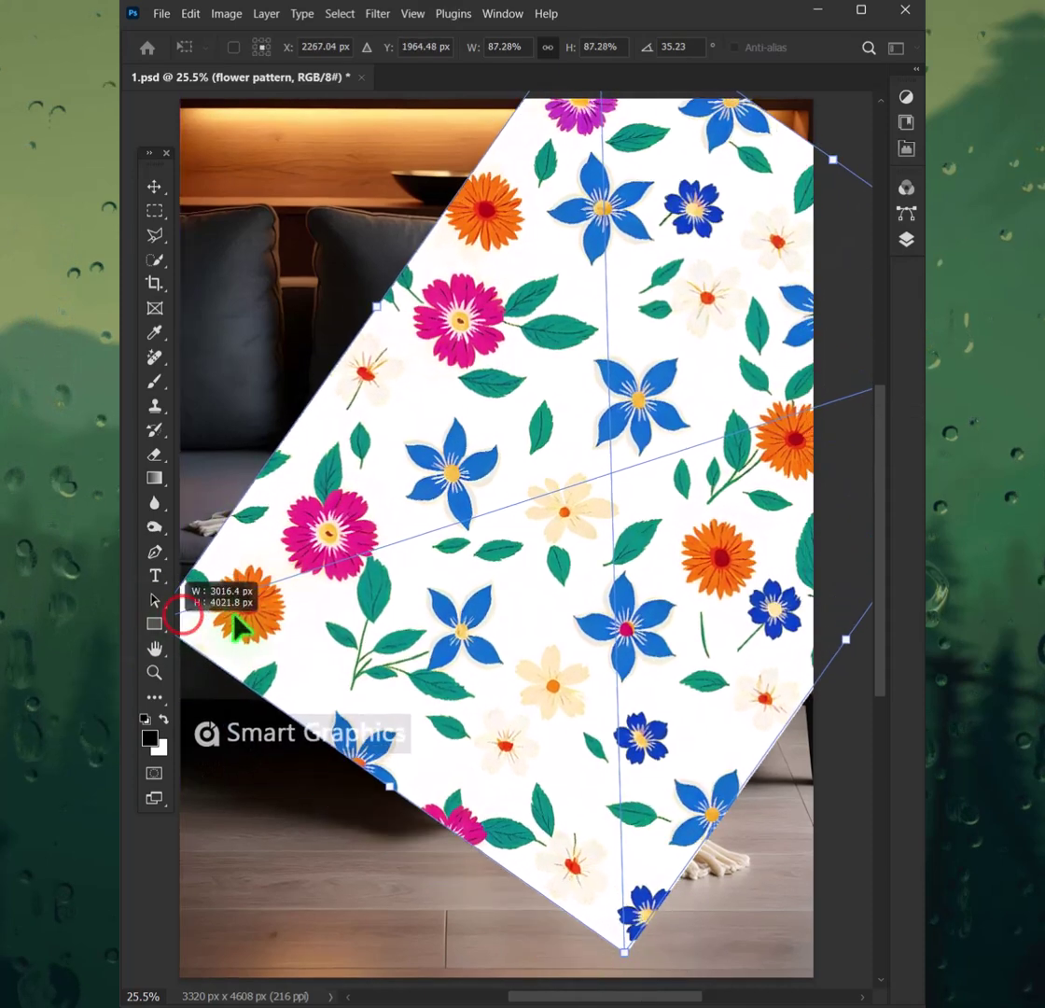
pyautogui.press('Return')
pyautogui.press('w')
pyautogui.click(906, 239)
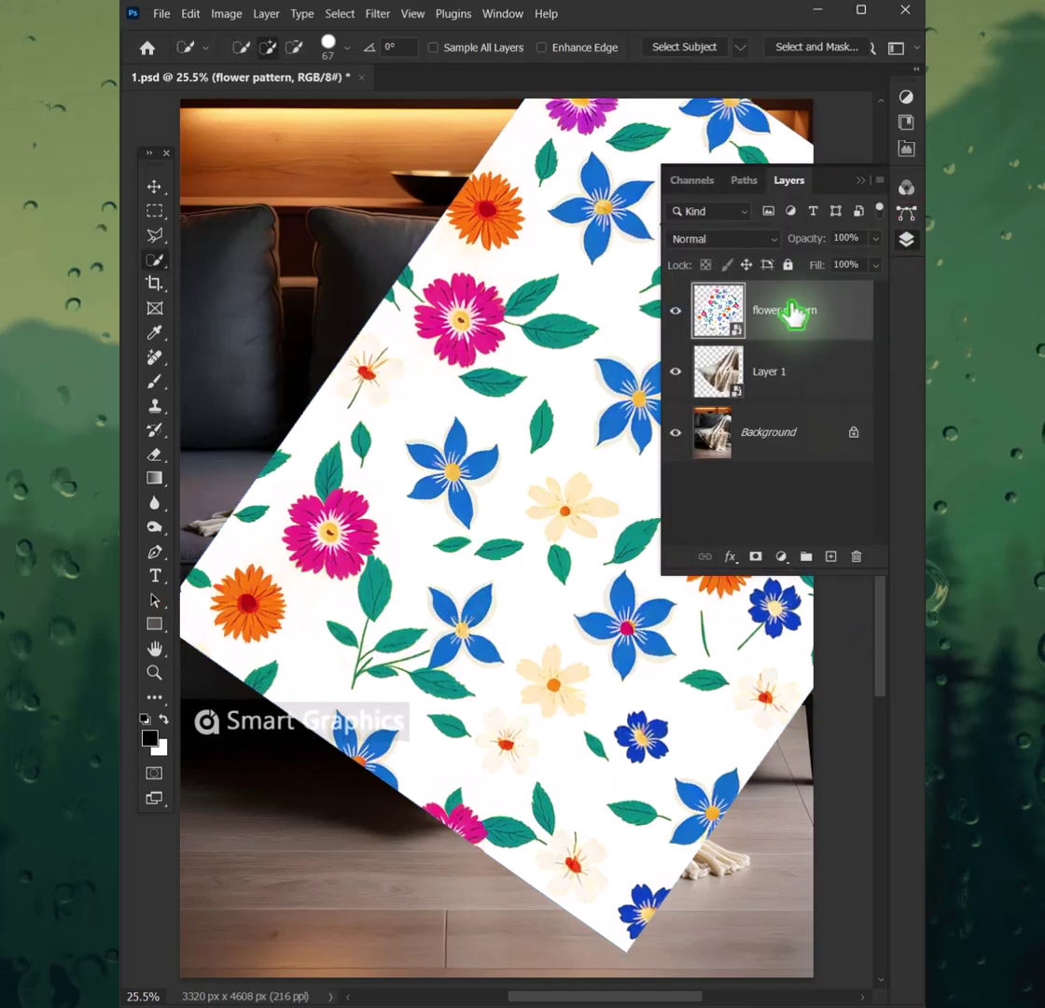
pyautogui.keyDown('alt'); pyautogui.click(764, 343); pyautogui.keyUp('alt')
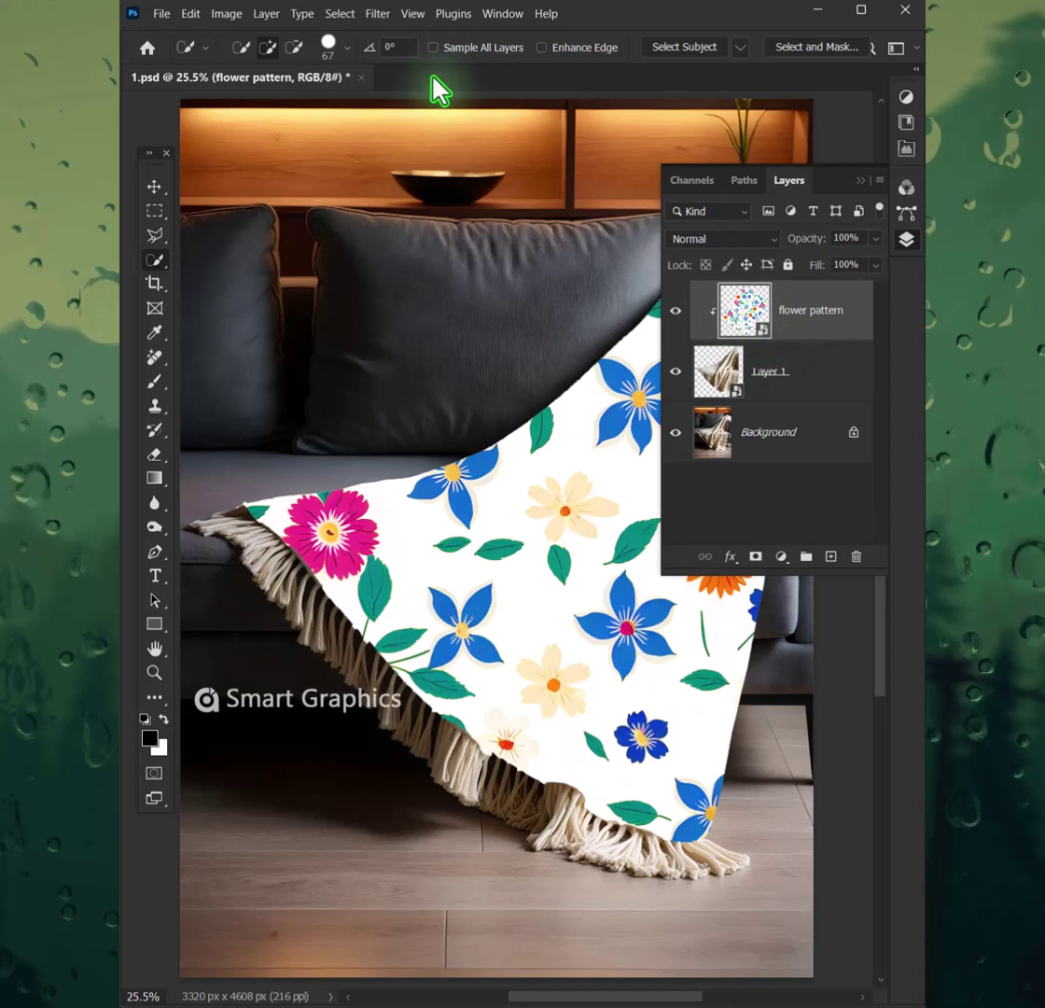
# - Apply Displace at horizontal and vertical scale 50, using 1.psd as the displacement map
pyautogui.click(378, 13)
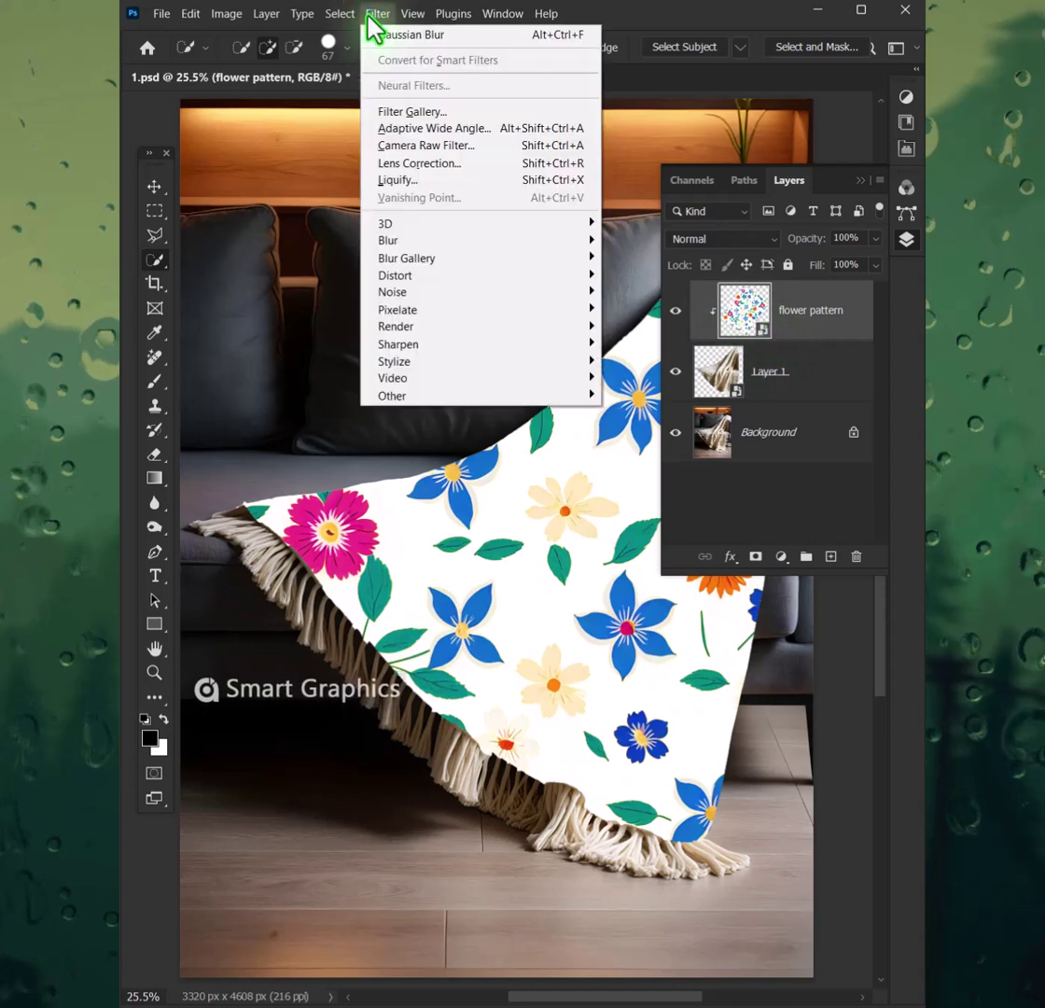
pyautogui.moveTo(396, 276)
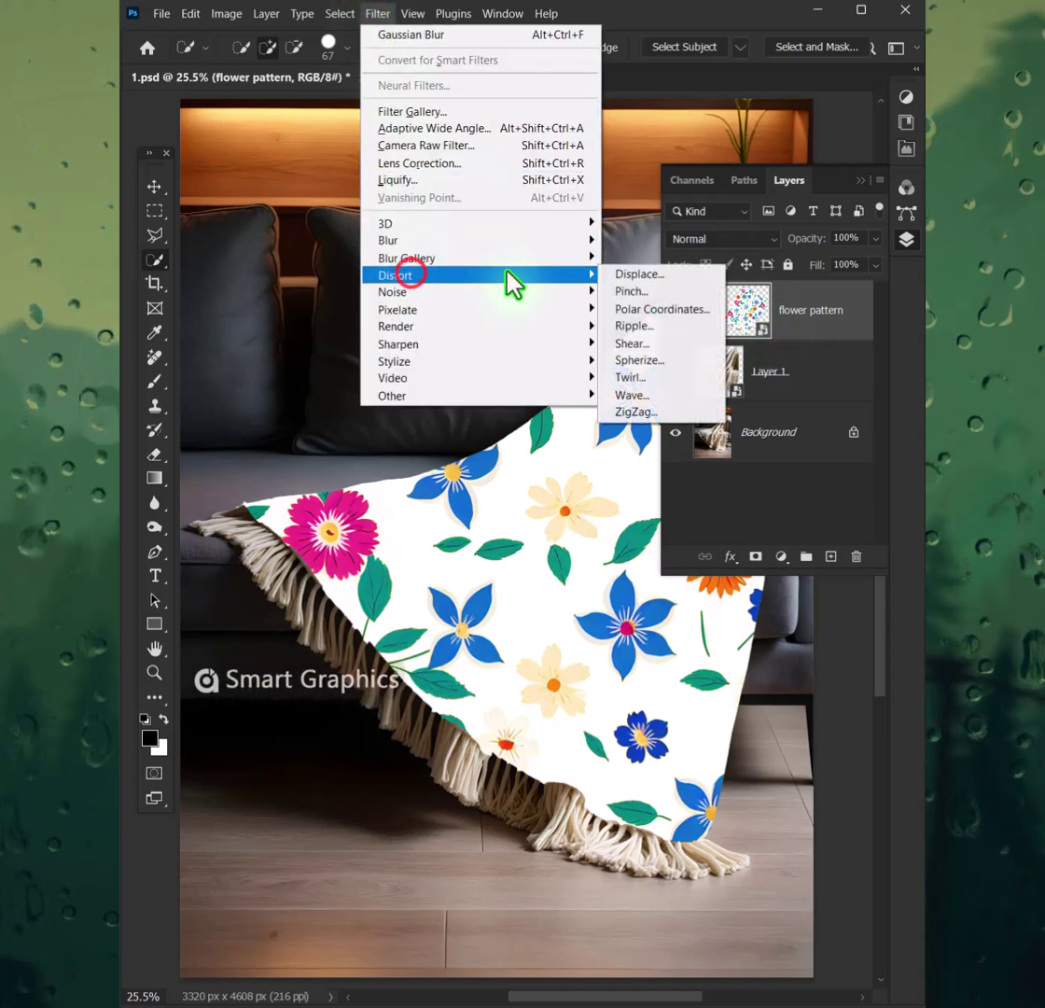
pyautogui.click(638, 274)
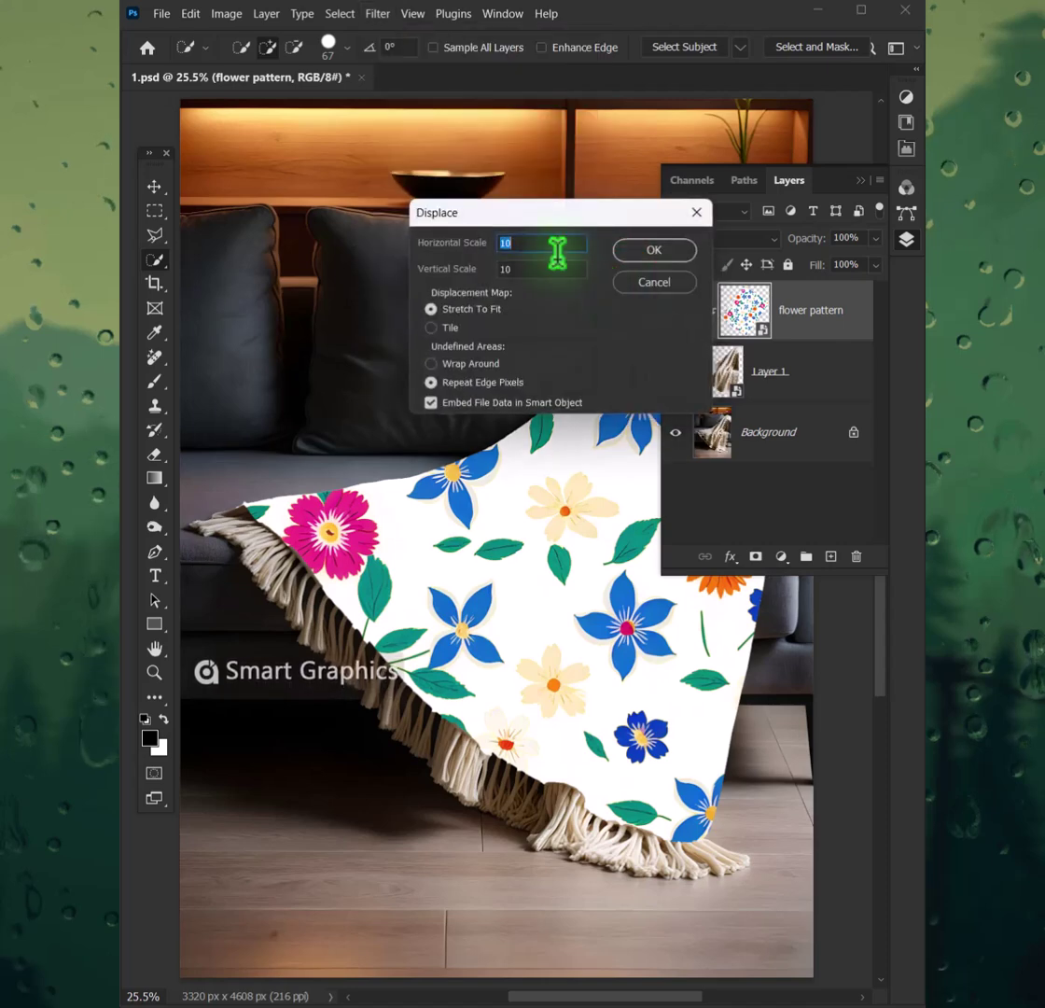
pyautogui.write('50')
pyautogui.press('Tab')
pyautogui.write('50')
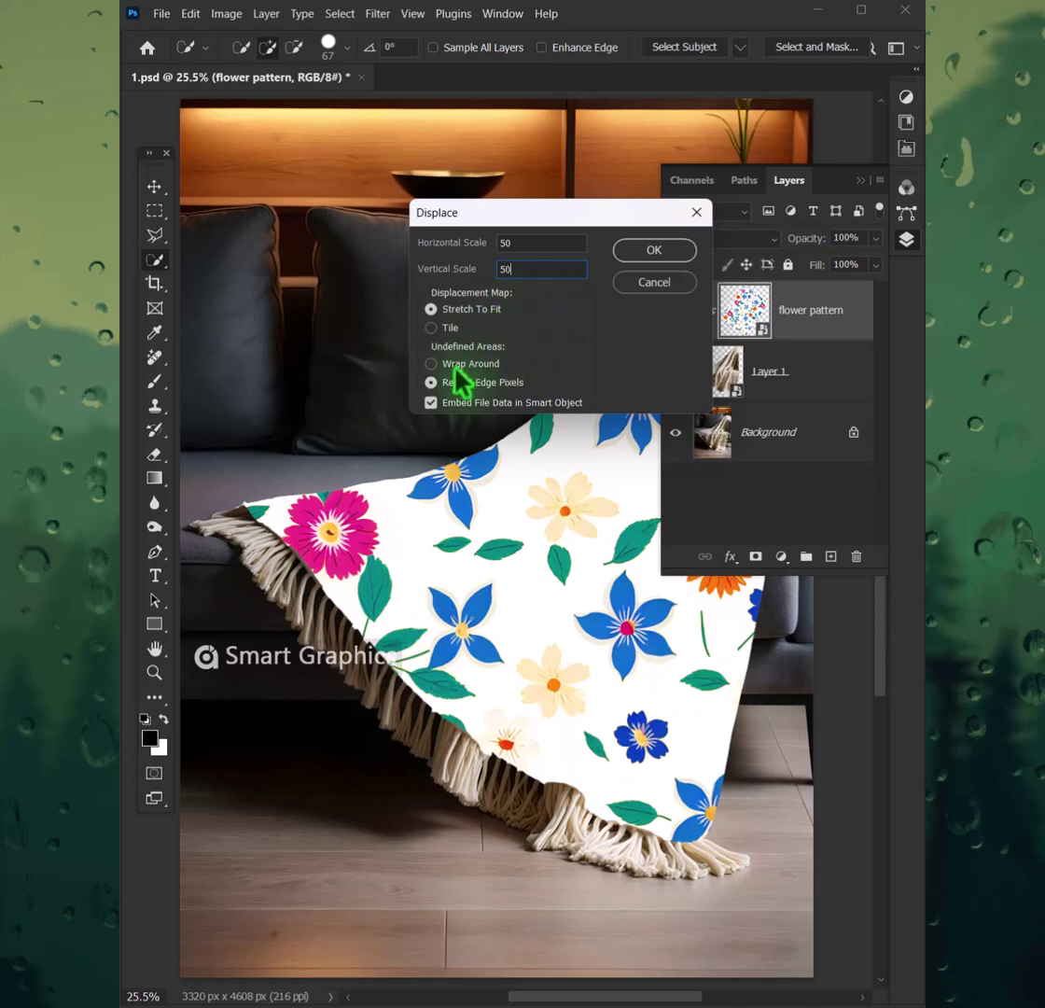
pyautogui.click(654, 250)
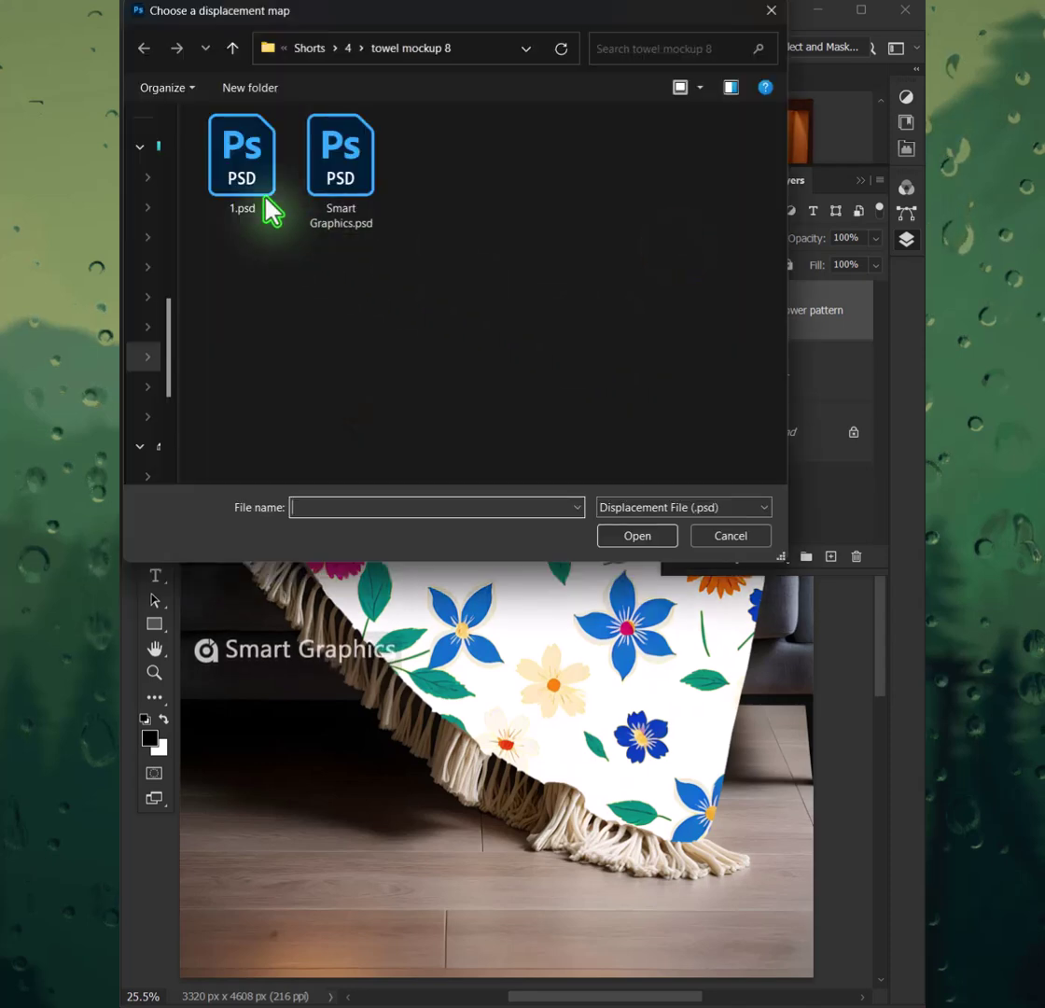
pyautogui.click(241, 164)
pyautogui.click(653, 536)
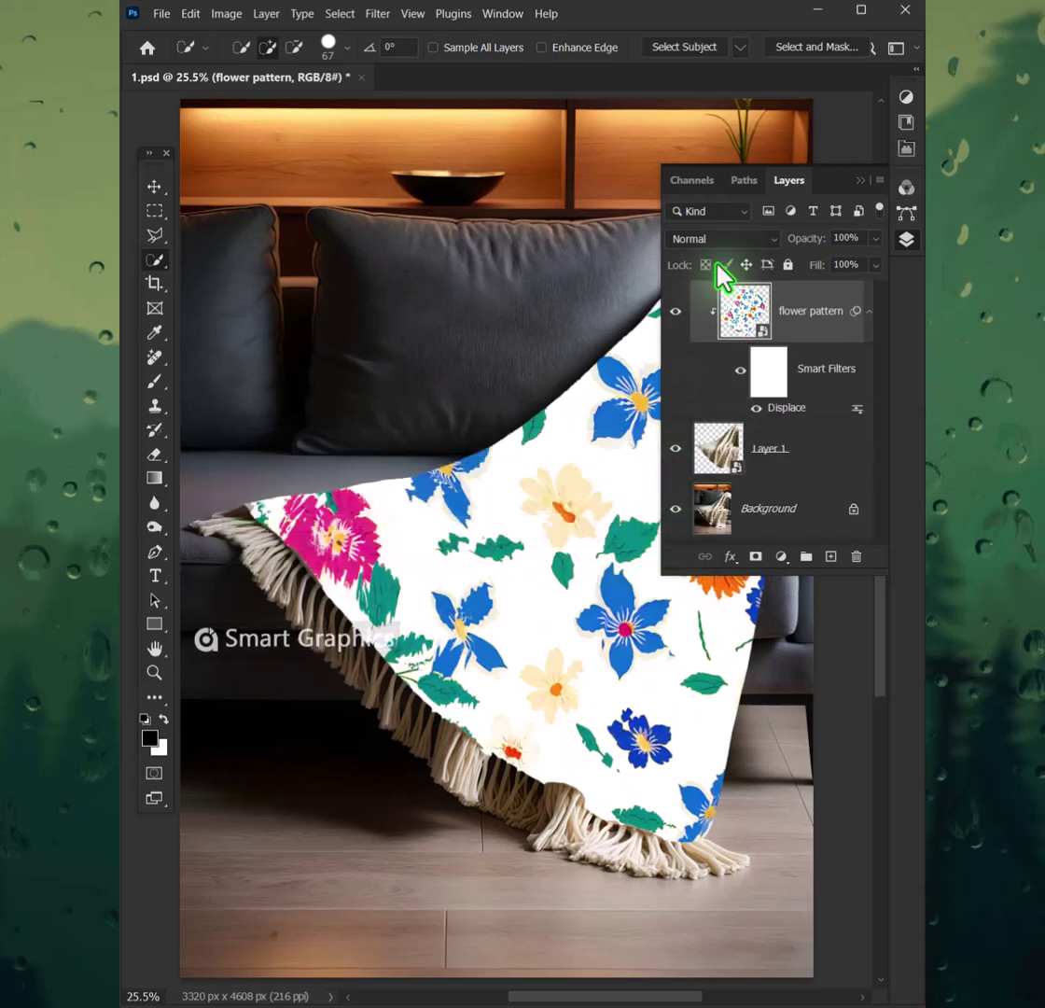
# - Set the pattern to Multiply and split the Underlying Layer white slider in Blending Options
pyautogui.click(725, 239)
pyautogui.click(695, 308)
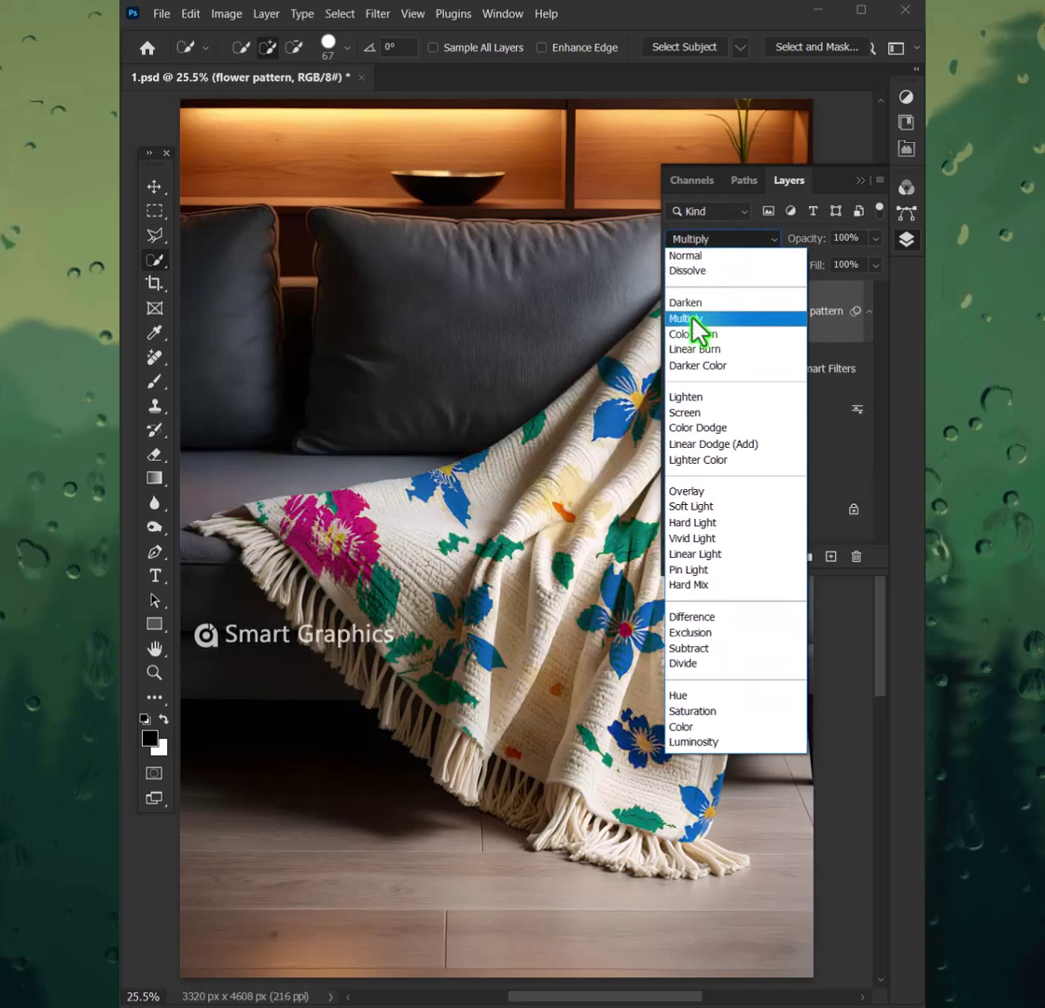
pyautogui.click(731, 558)
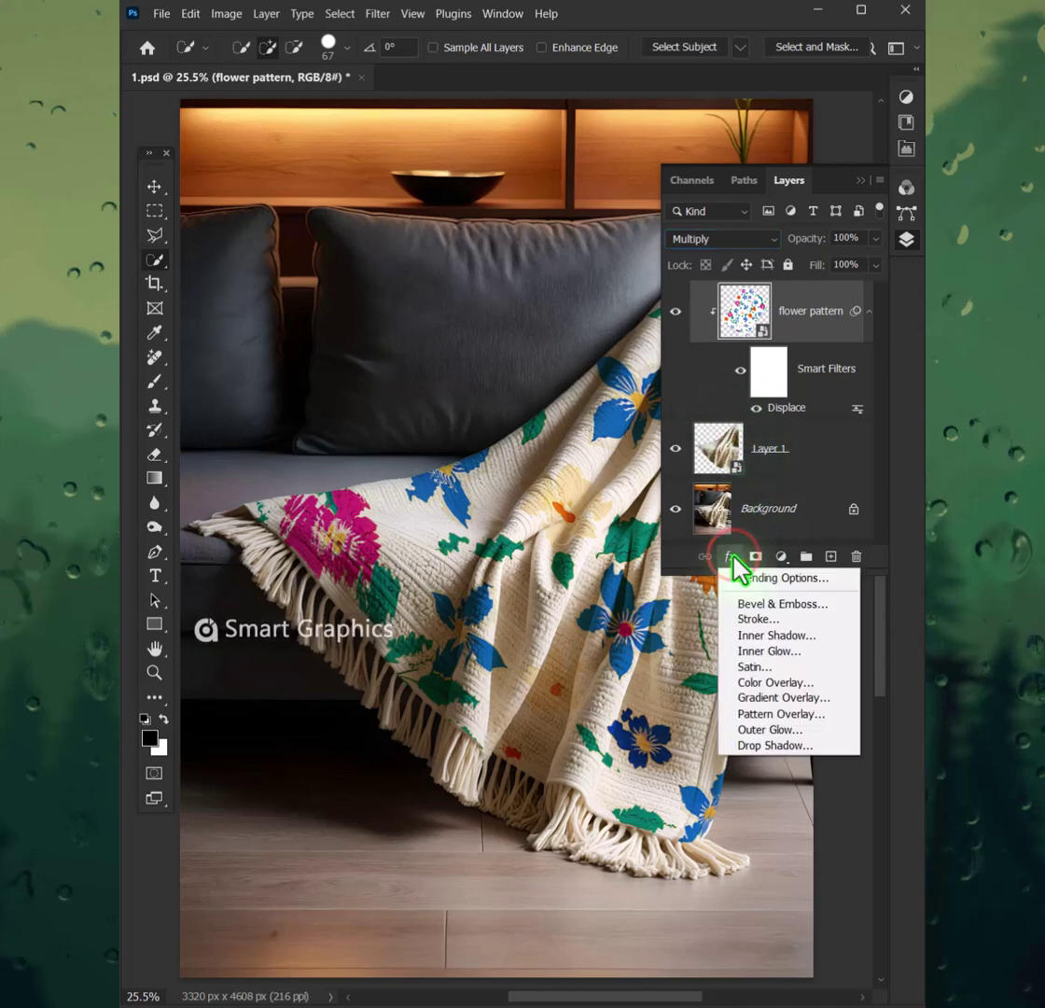
pyautogui.click(752, 583)
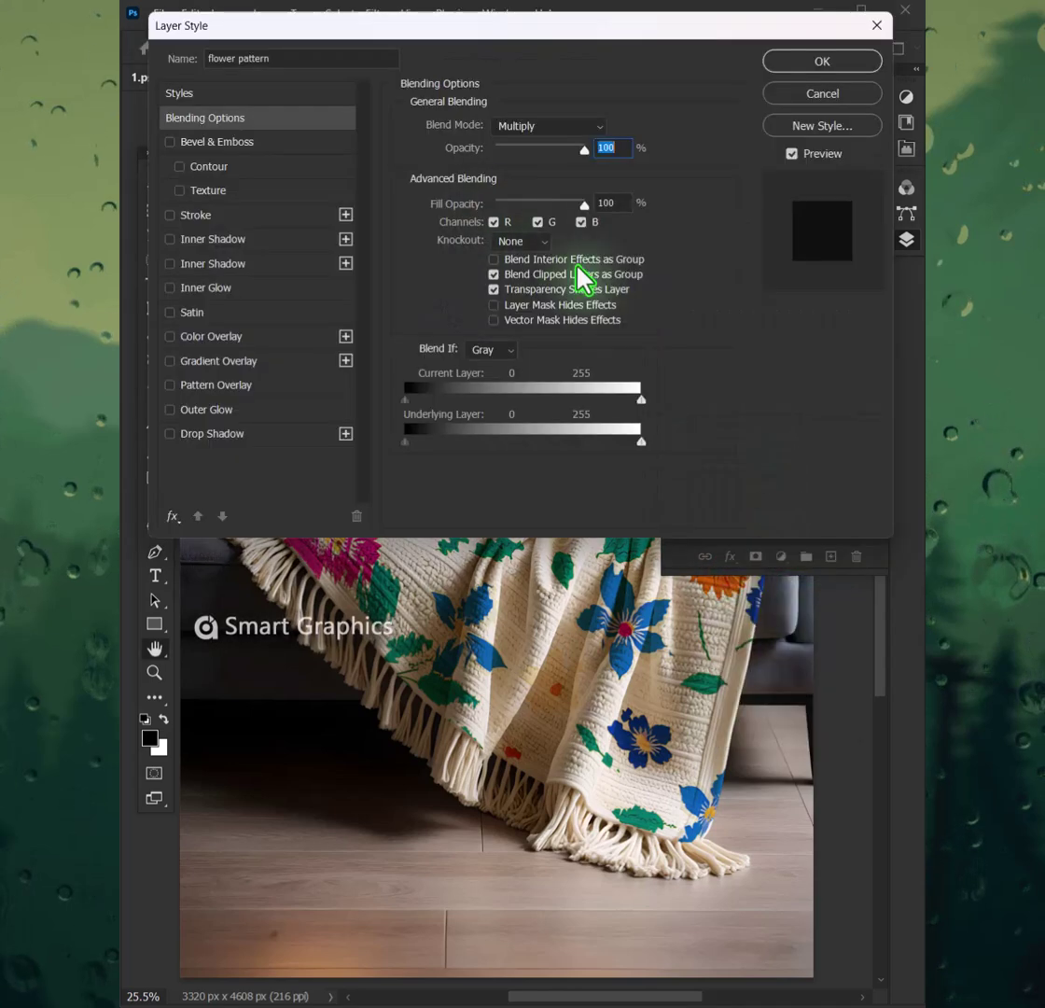
pyautogui.moveTo(642, 440); pyautogui.dragTo(575, 440)
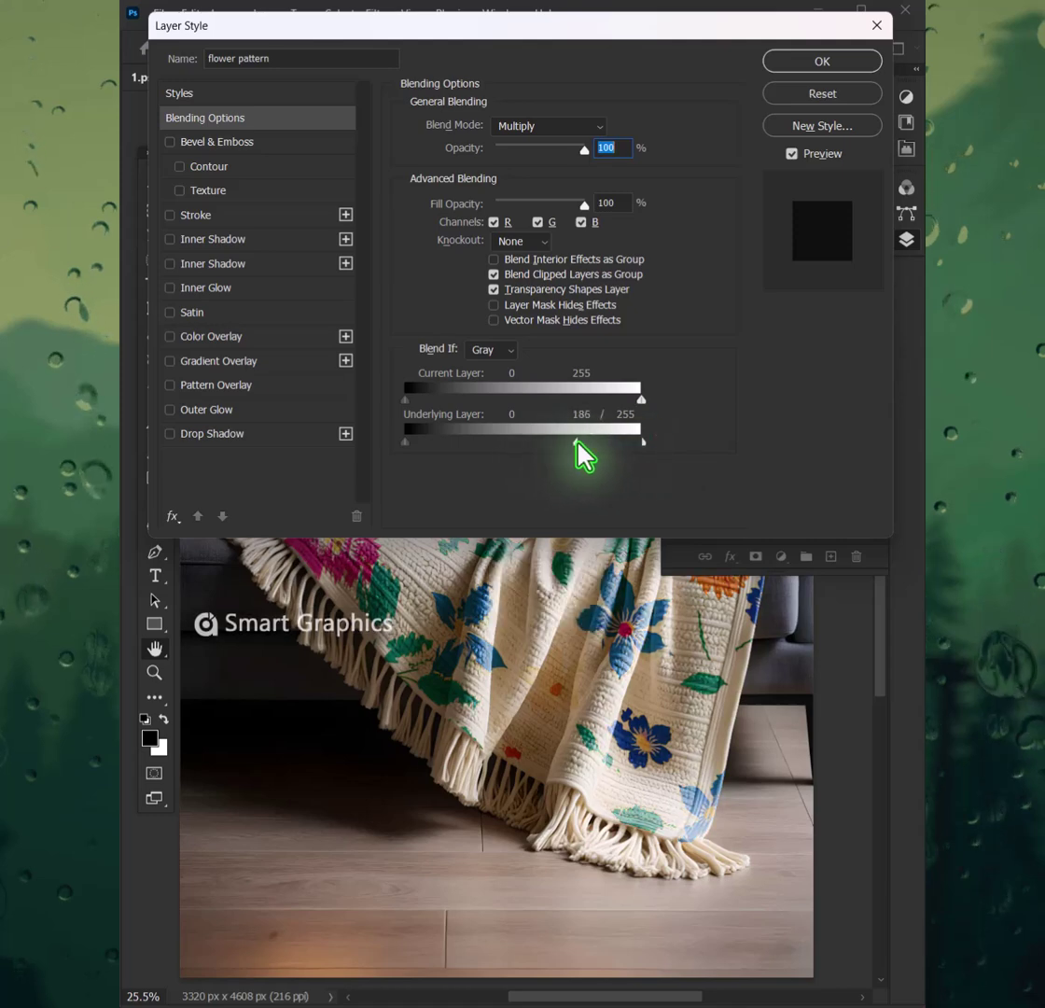
pyautogui.click(822, 61)
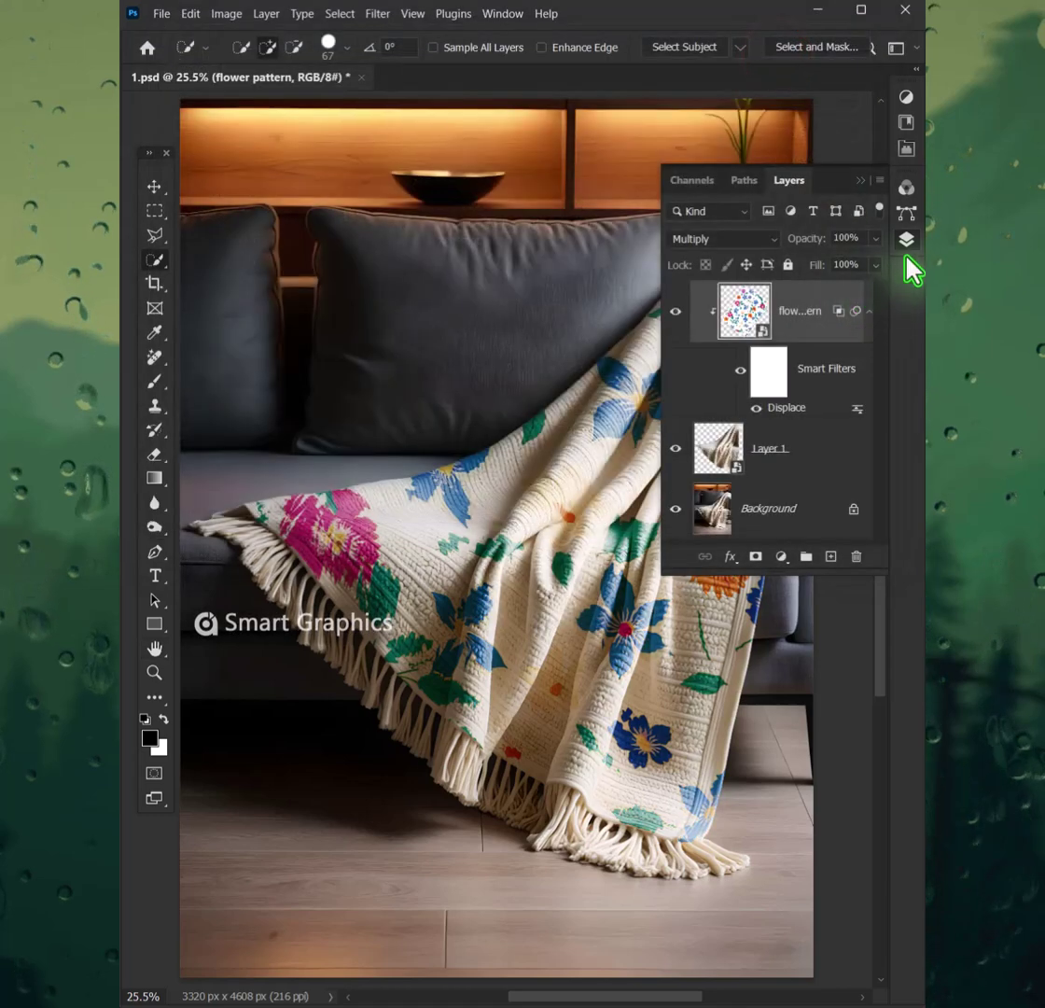
pyautogui.click(906, 240)
pyautogui.scroll(5, 590, 422)
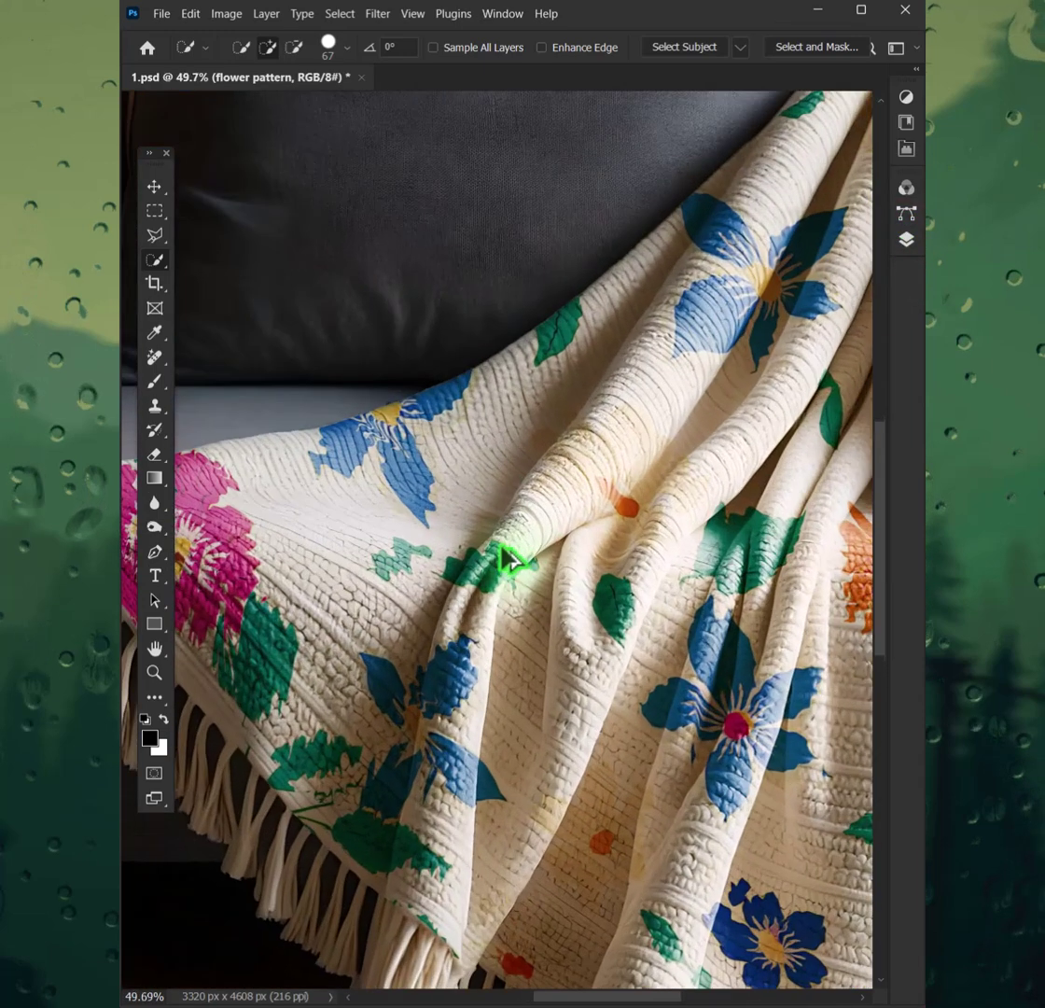